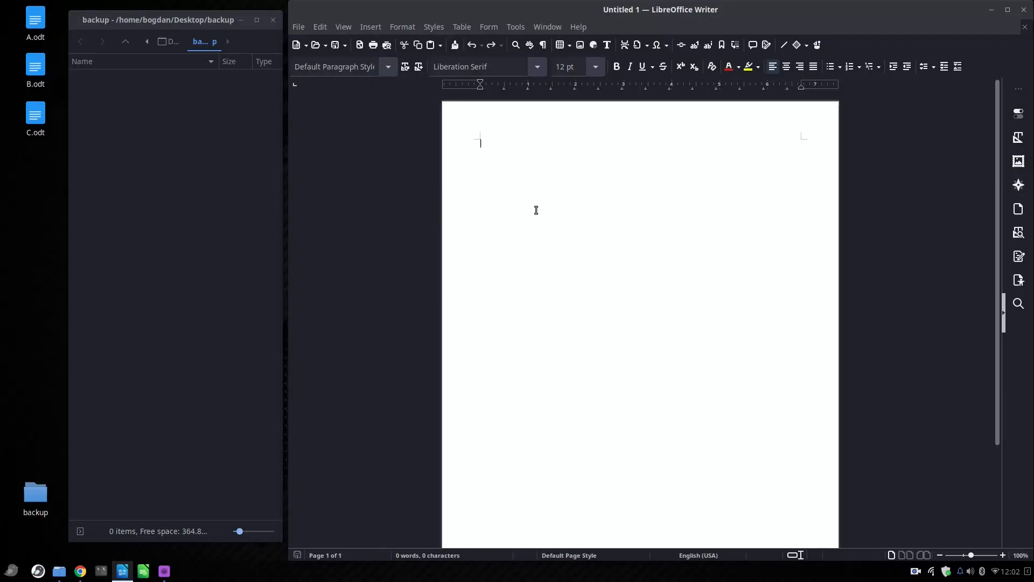
click(298, 26)
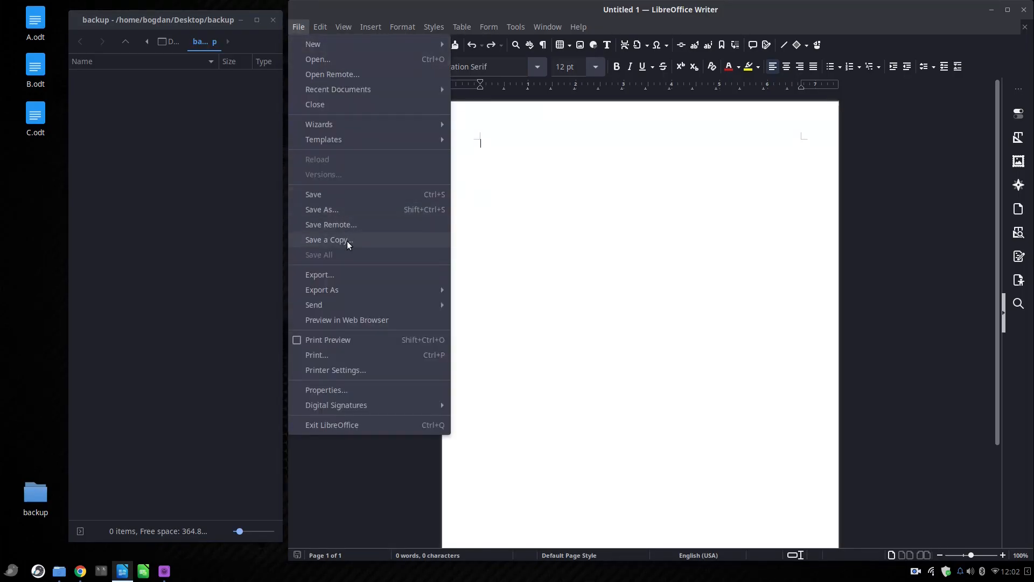
click(483, 254)
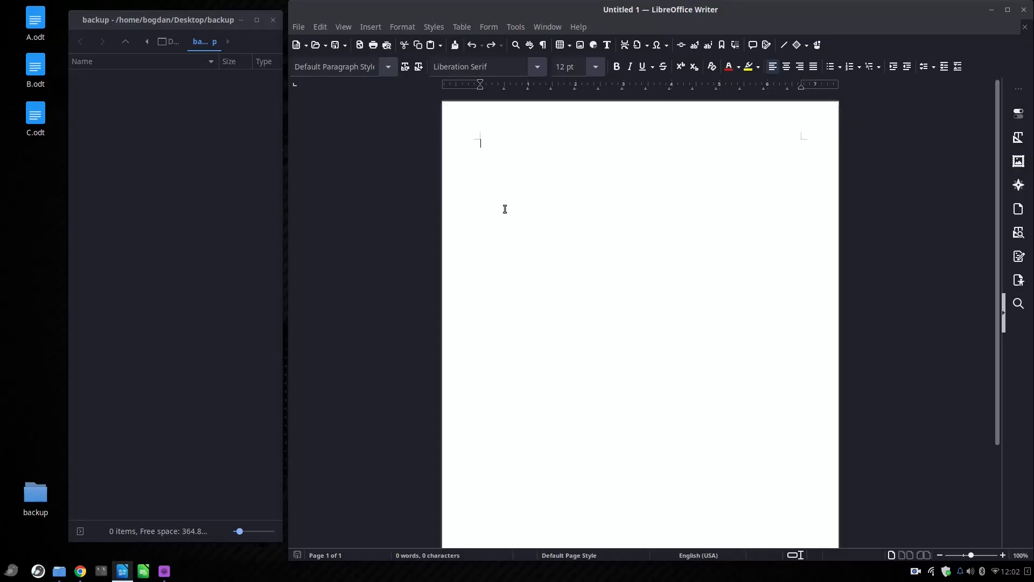
click(244, 214)
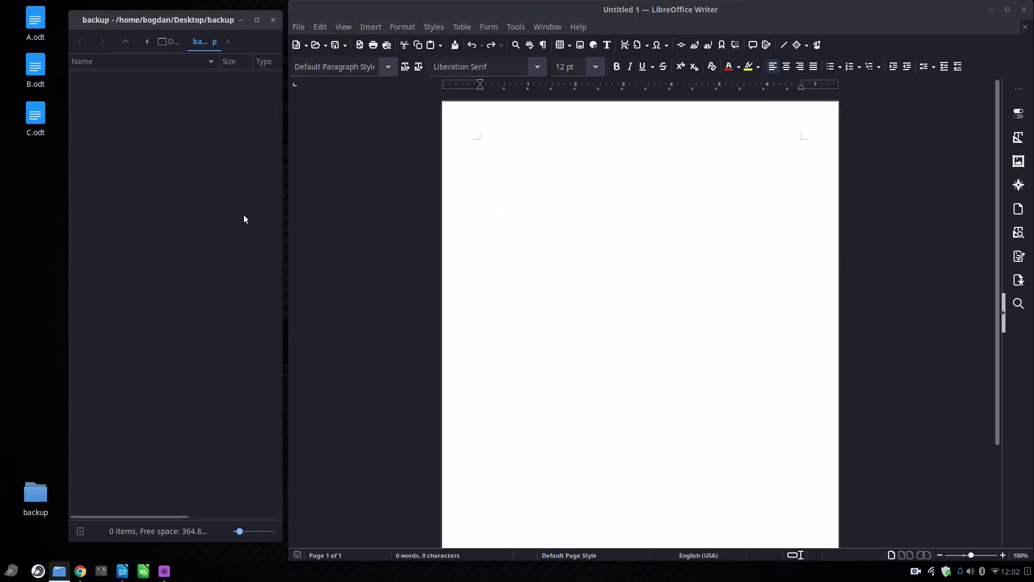
Change the user path for Backups to the backup folder on the Desktop in the LibreOffice options.
click(518, 26)
click(534, 484)
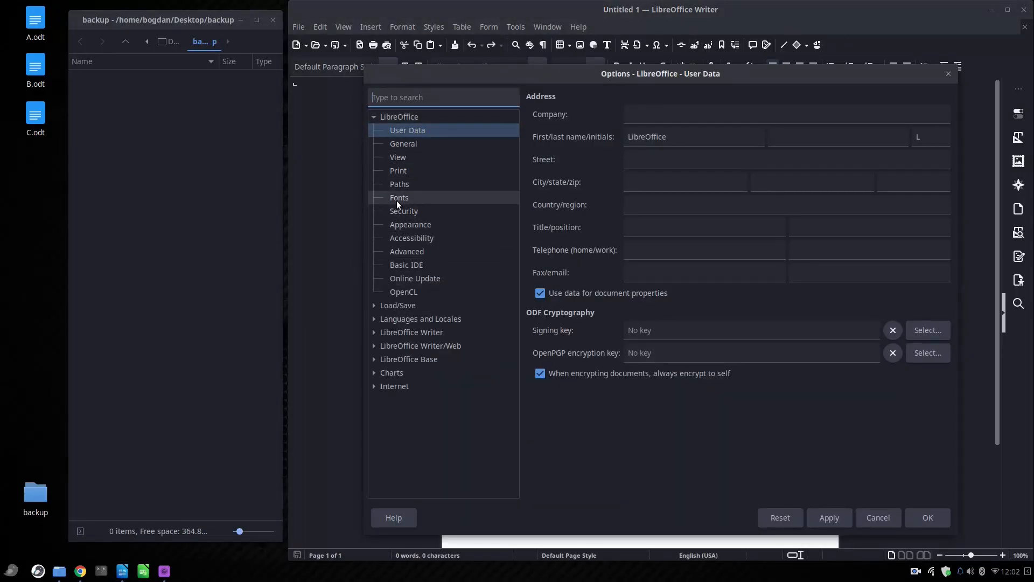
click(399, 186)
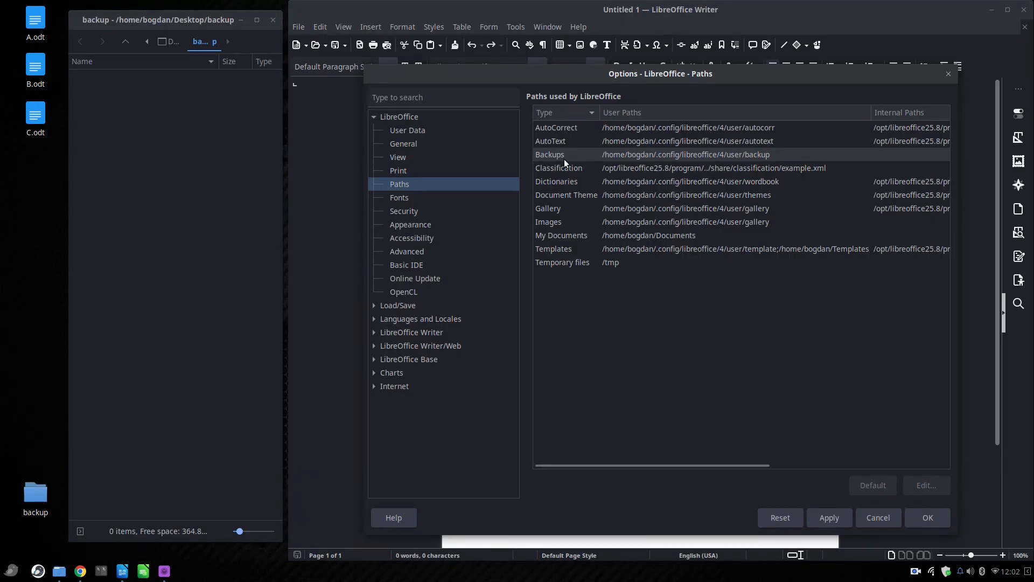
click(672, 154)
click(926, 483)
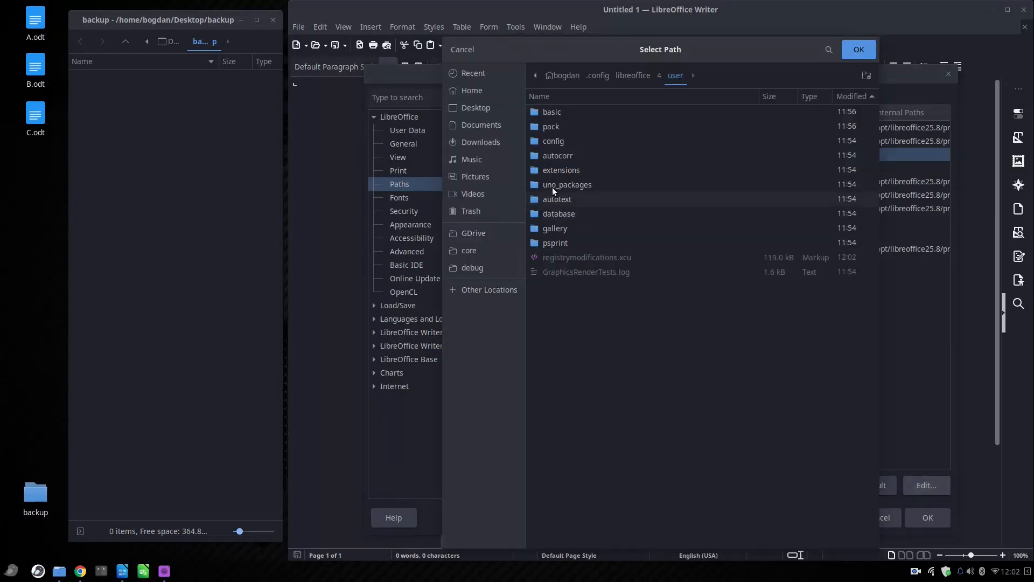
click(481, 108)
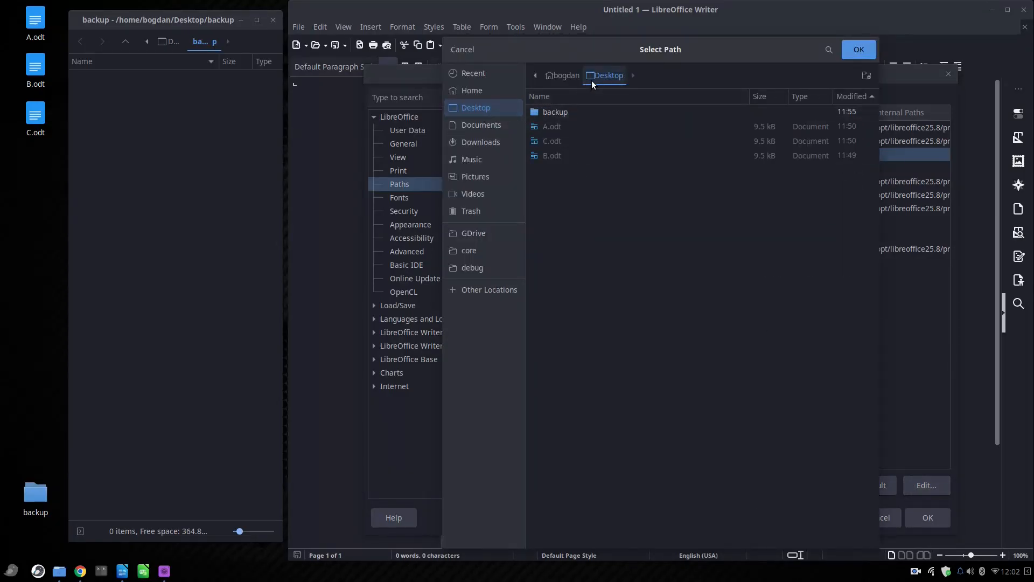
click(566, 110)
click(858, 49)
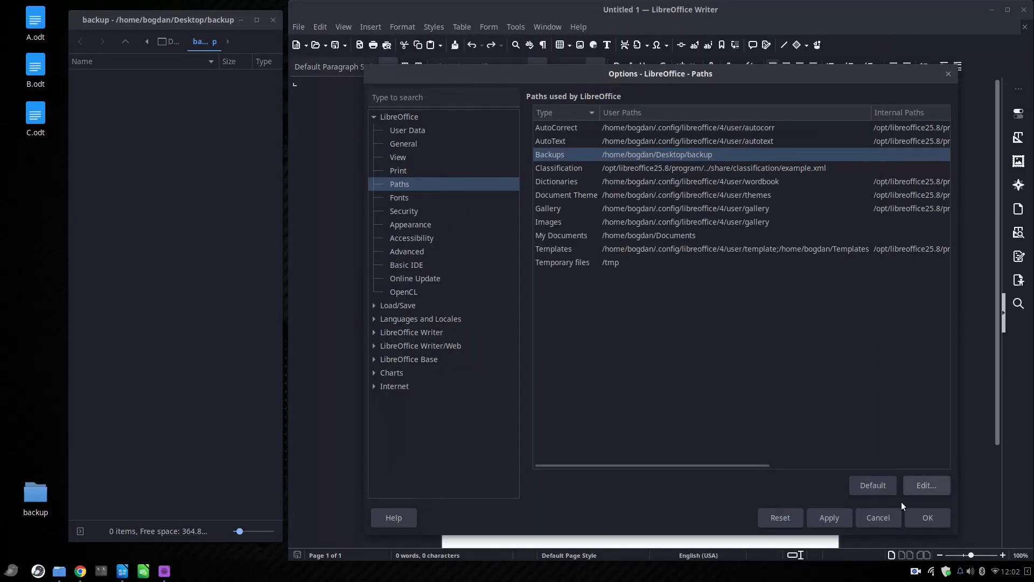
click(918, 516)
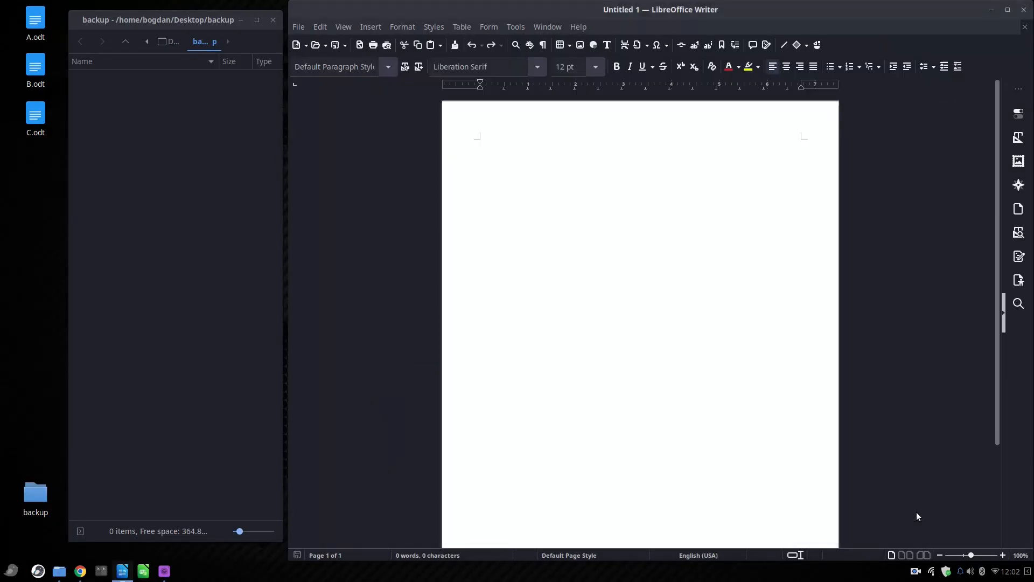
Close the blank document and remove document A from the recent documents.
click(1024, 27)
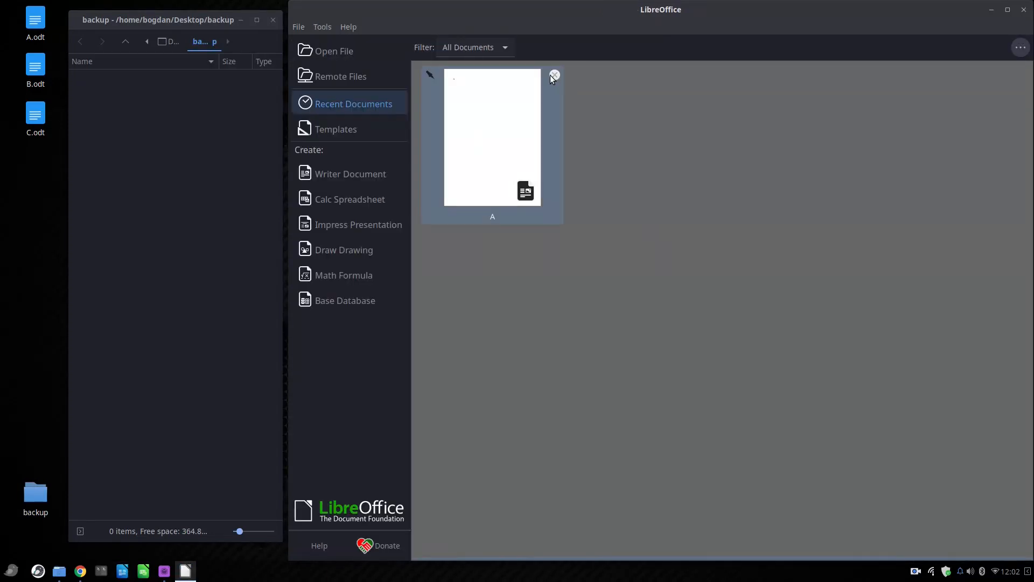
click(553, 76)
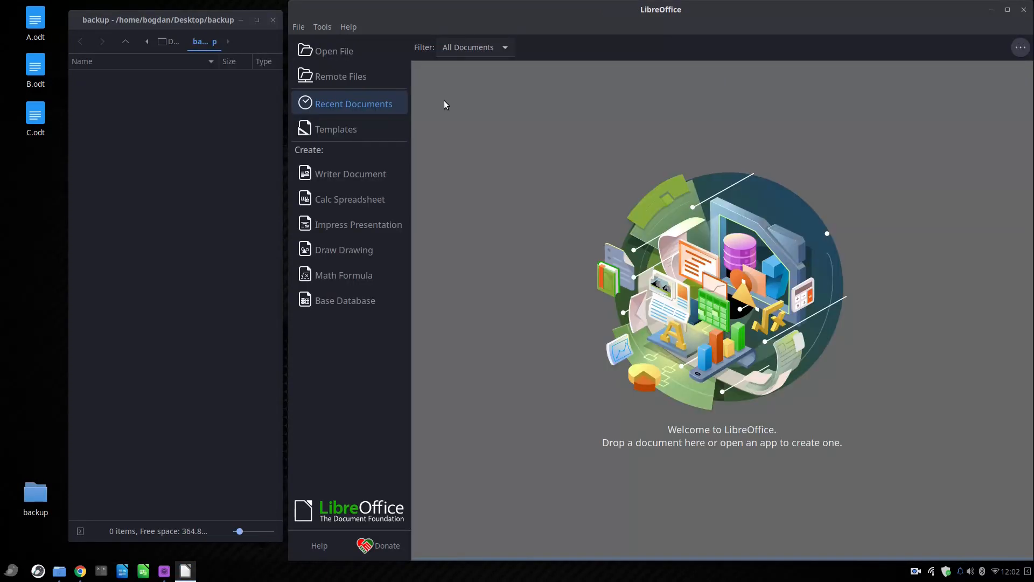
Open A.odt from the desktop and save it so a backup copy is written.
click(35, 22)
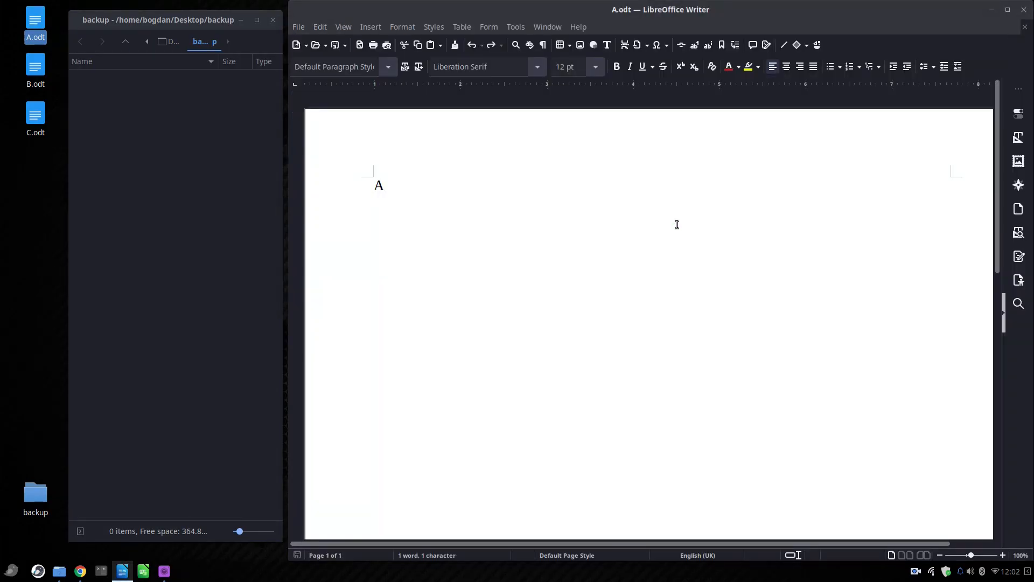
key(ctrl+s)
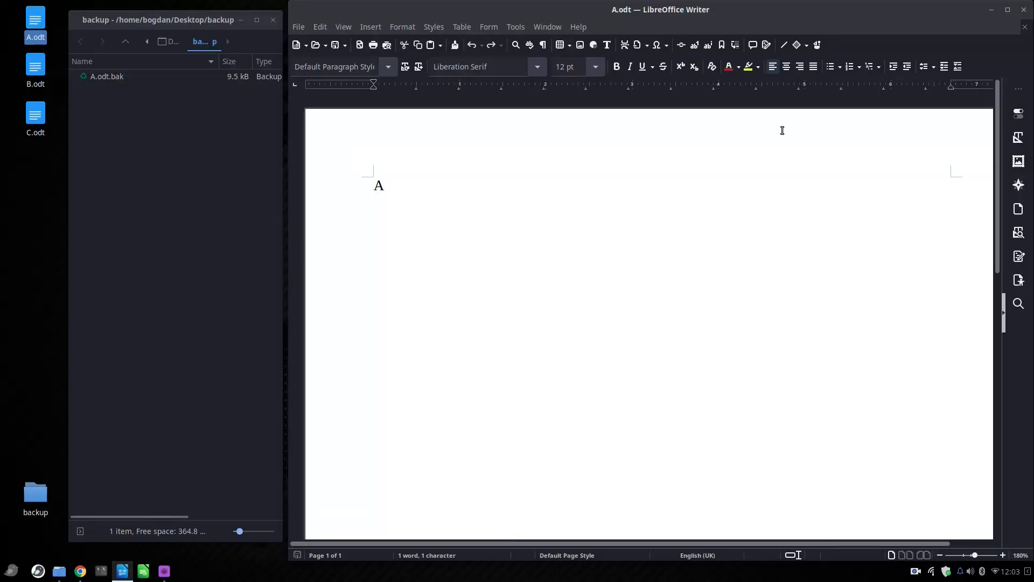
Close A.odt, then reopen it from the recent documents and save it again.
click(1025, 26)
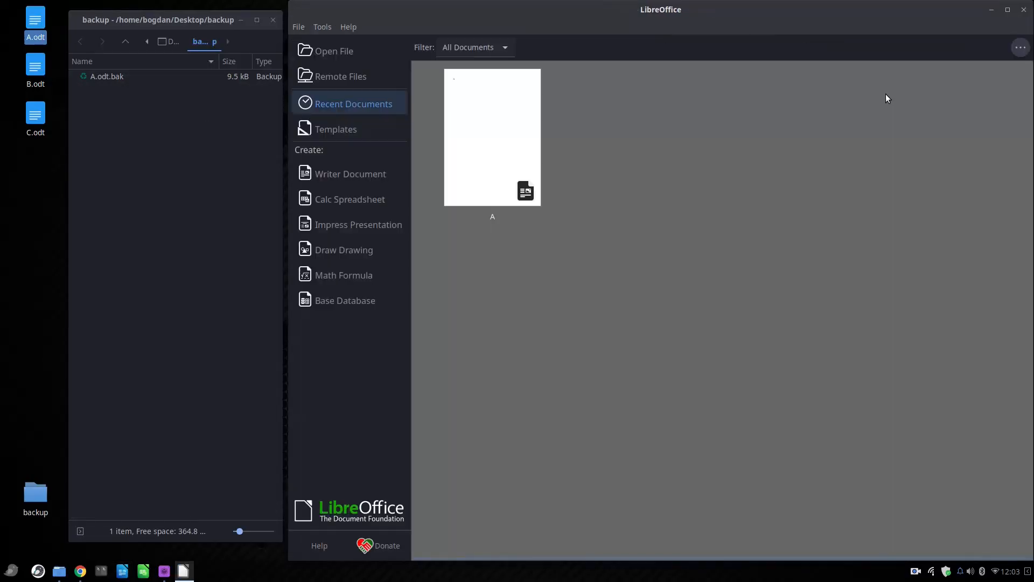
click(491, 157)
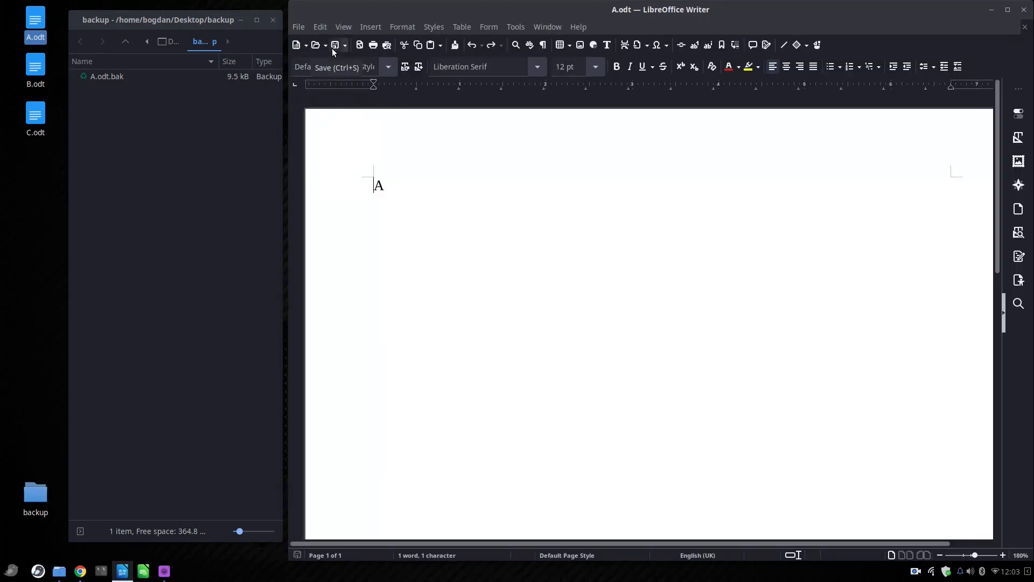
click(299, 27)
click(323, 194)
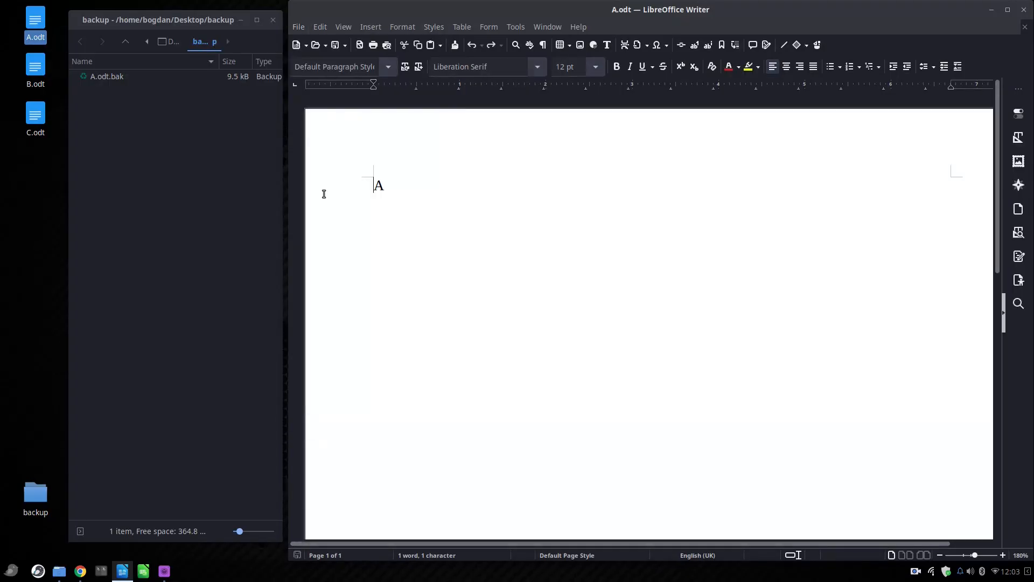
click(335, 47)
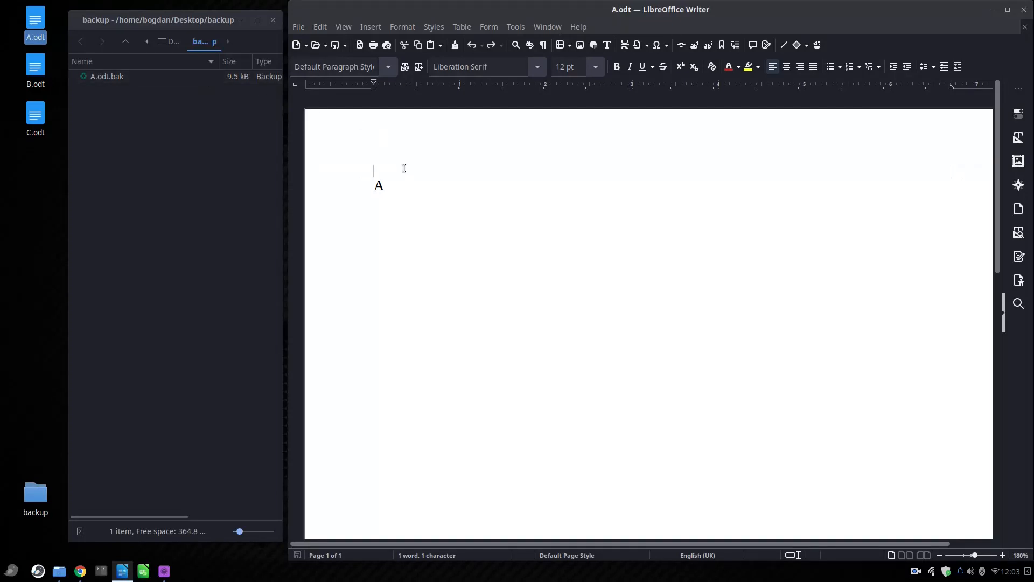
Add a second A to the text and save the document on the Desktop under the new name AA.
click(298, 28)
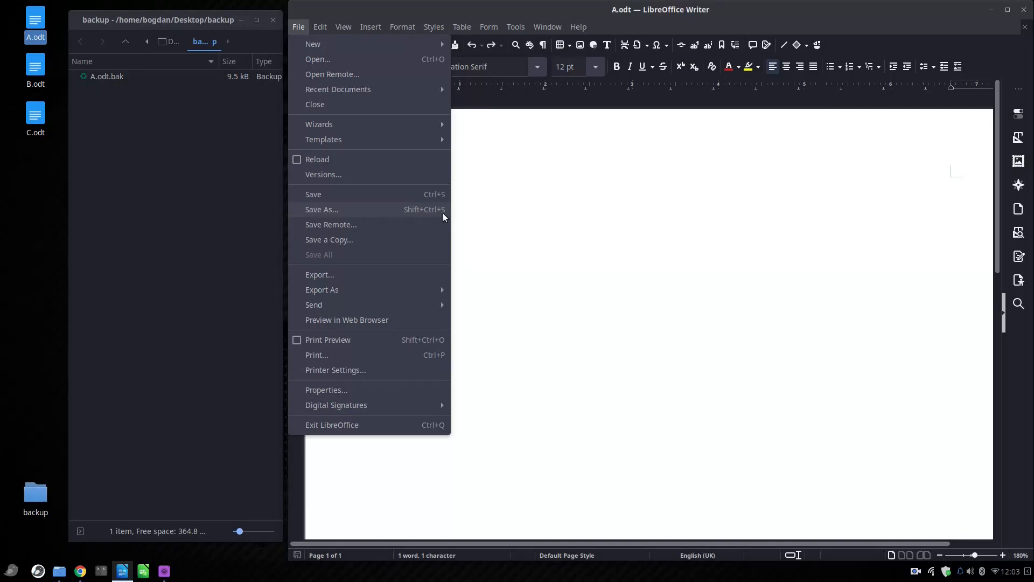
click(485, 213)
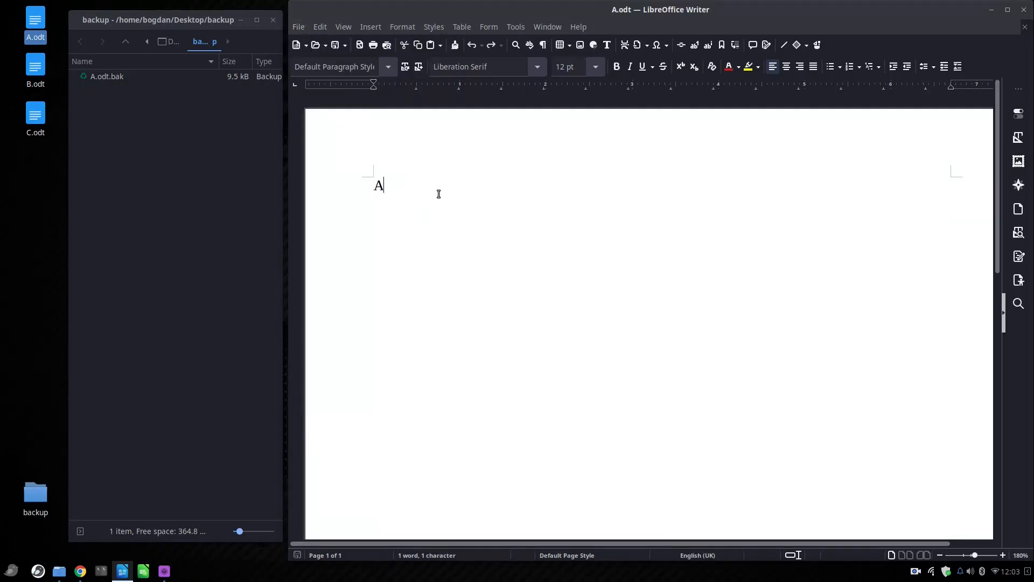
text(A)
click(299, 27)
click(336, 211)
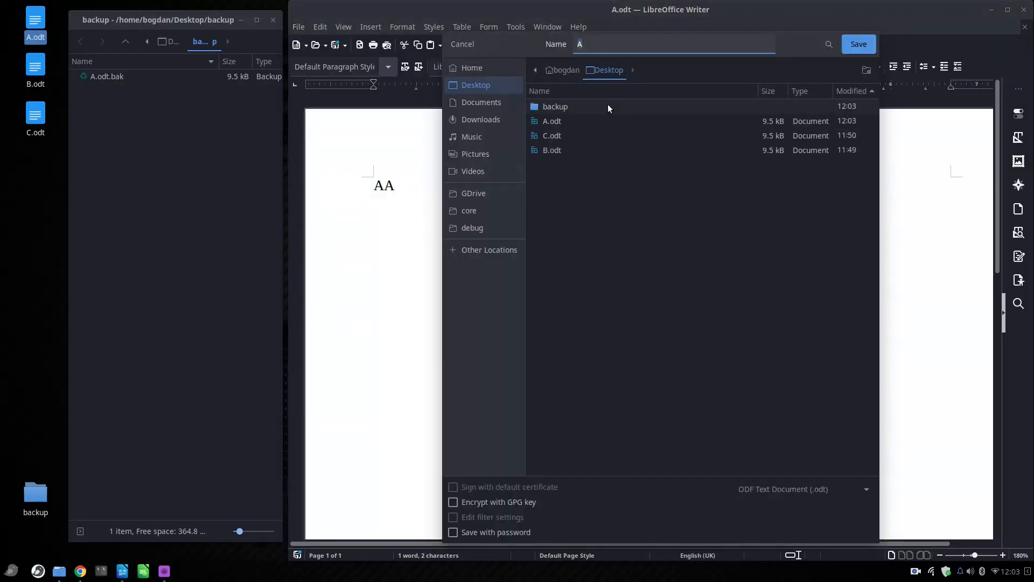
click(592, 47)
text(A)
click(852, 45)
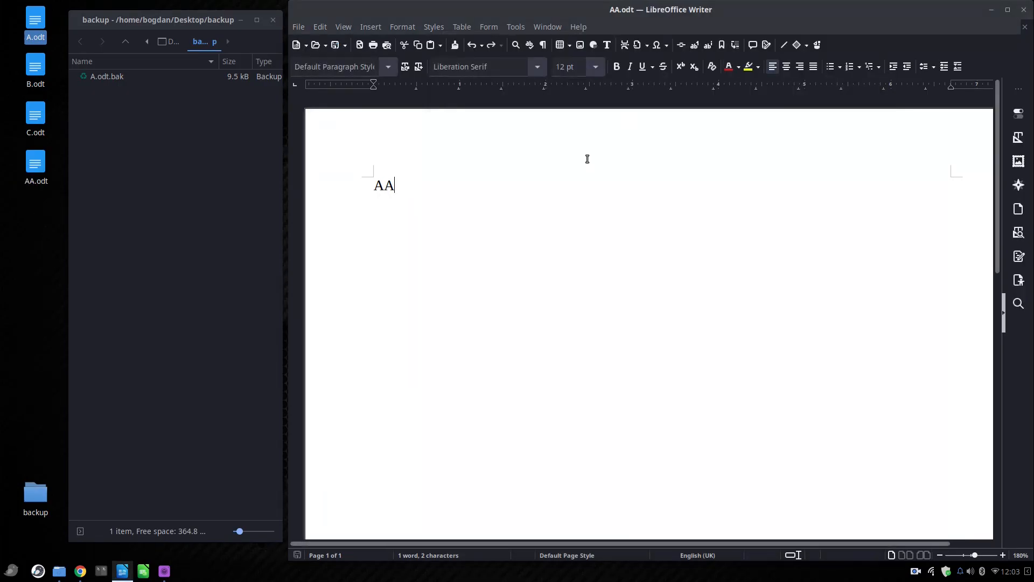
Close AA.odt and reopen A.odt and AA.odt to compare their contents.
click(1025, 27)
click(660, 151)
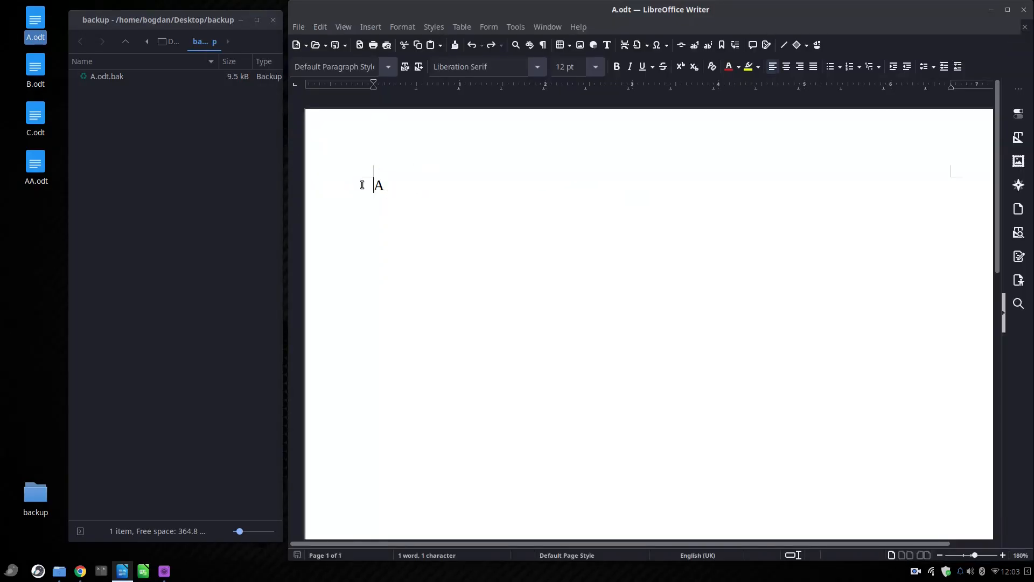
double_click(36, 164)
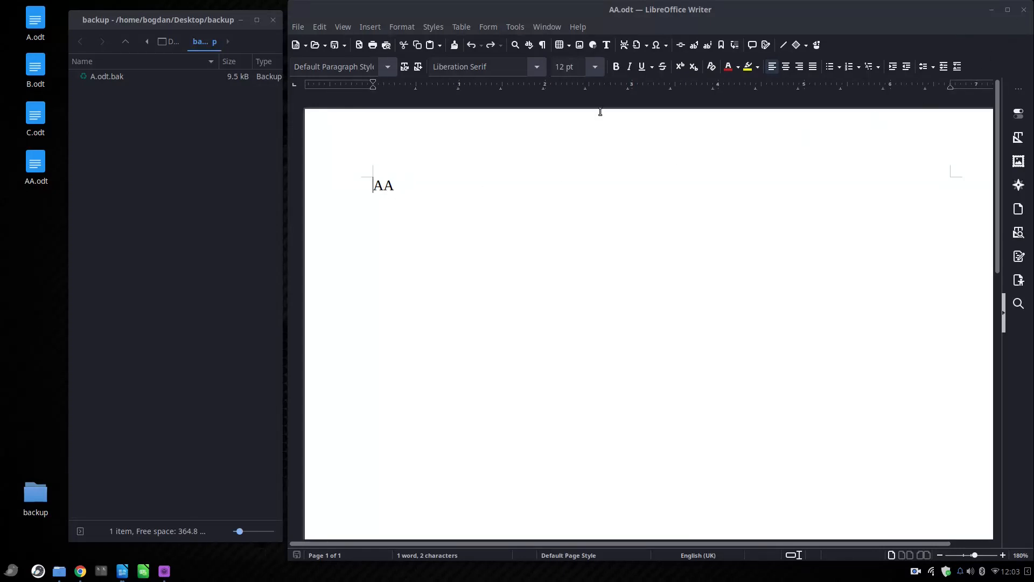
click(301, 44)
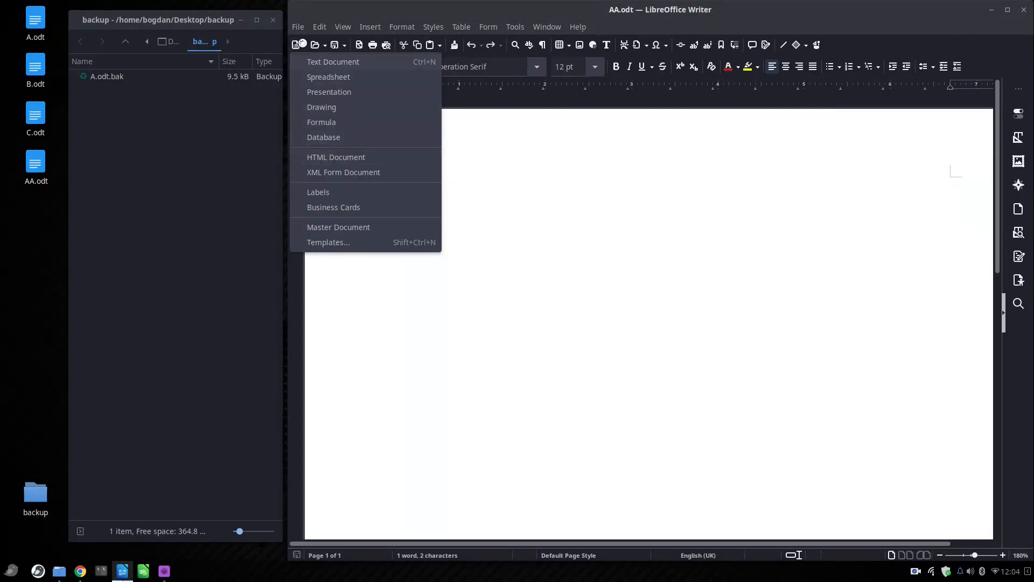
click(298, 27)
click(298, 27)
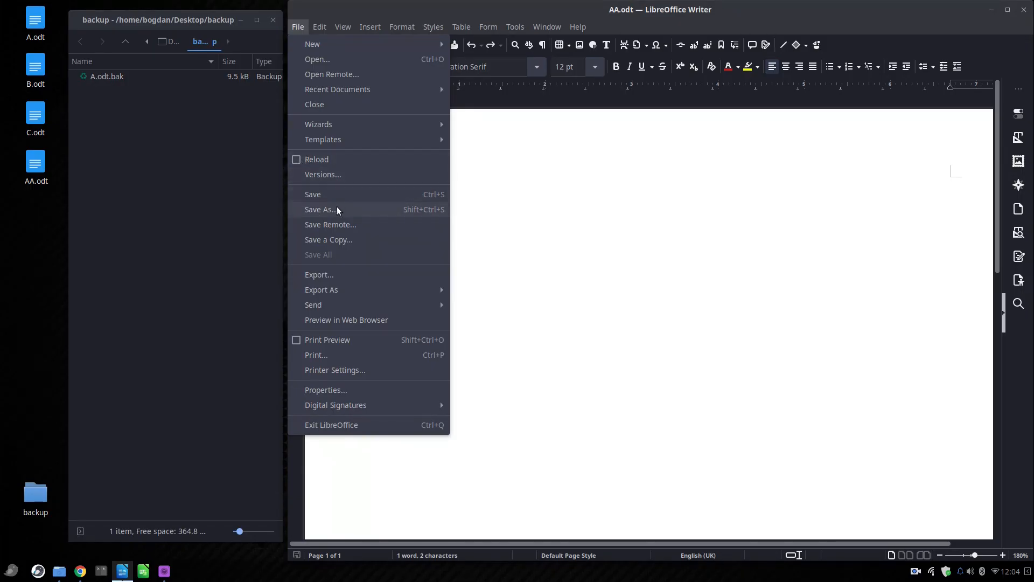
click(335, 209)
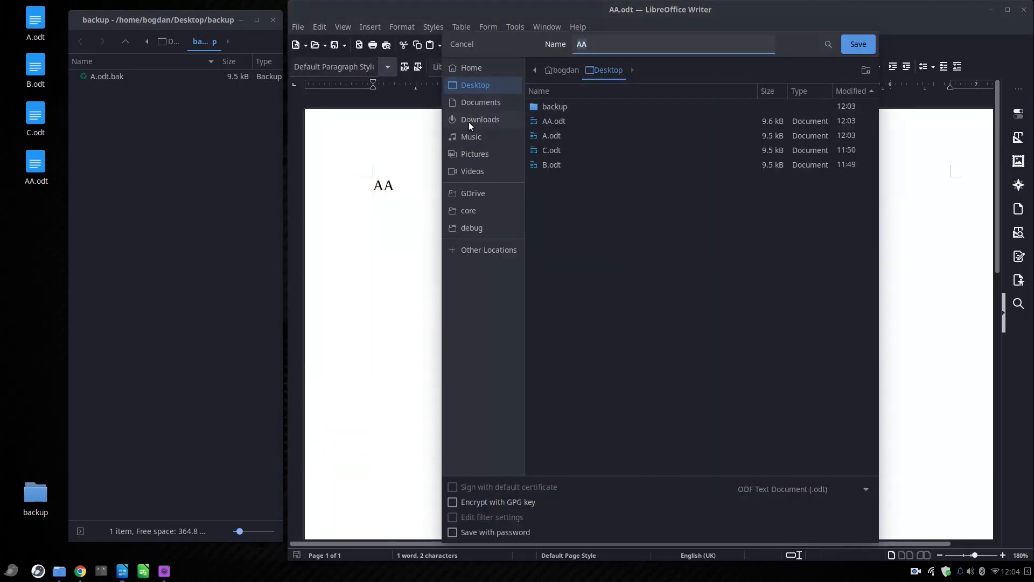
double_click(572, 106)
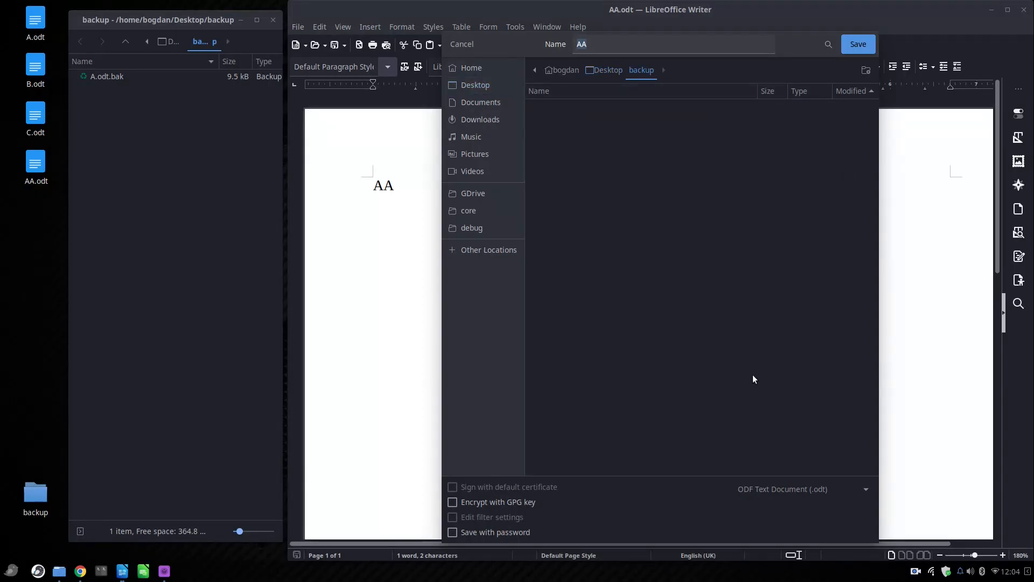
click(598, 40)
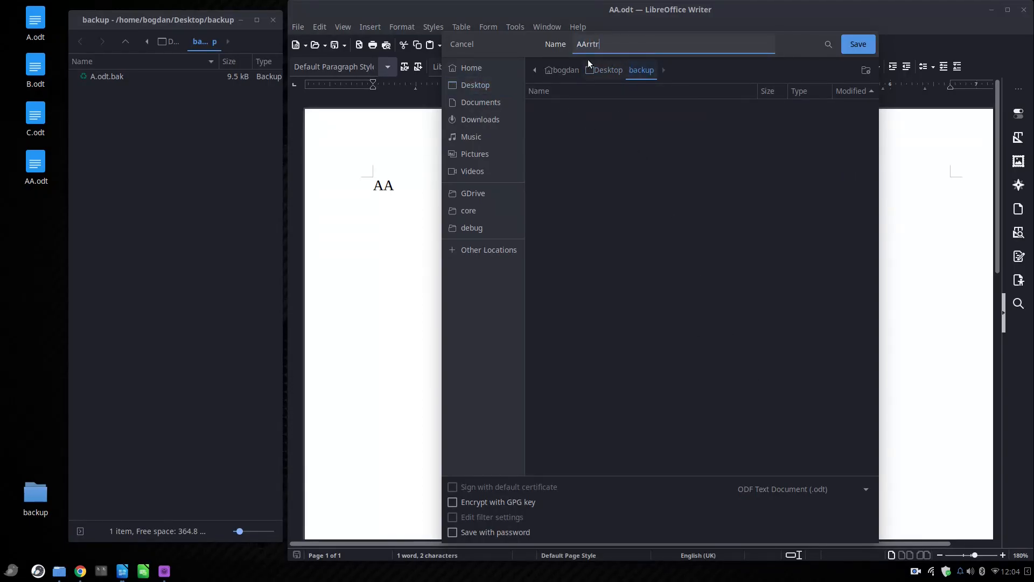
click(460, 44)
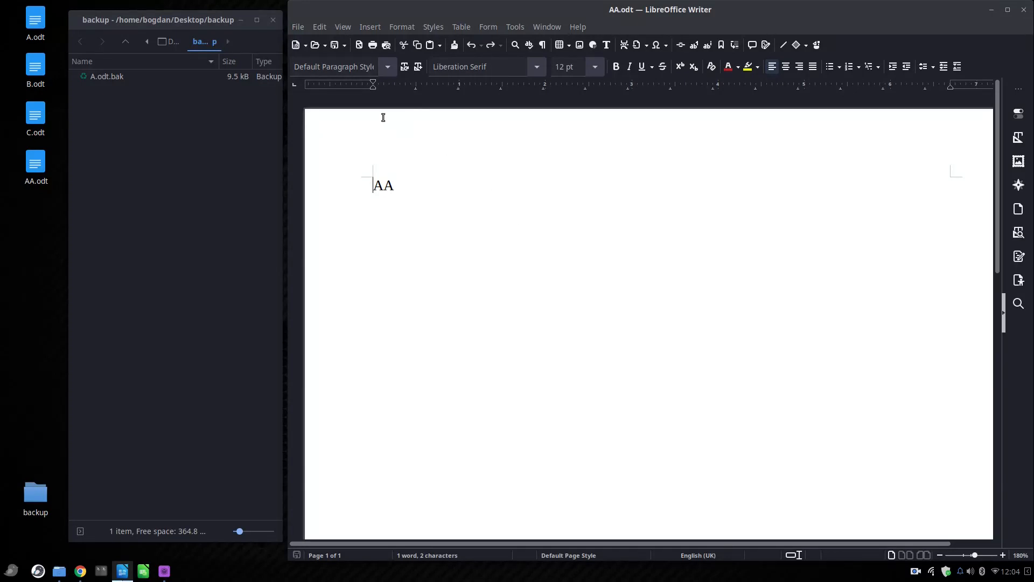
Examine the service types offered for saving AA.odt remotely, including the OpenText ELS 10.2.0 connection settings.
click(298, 27)
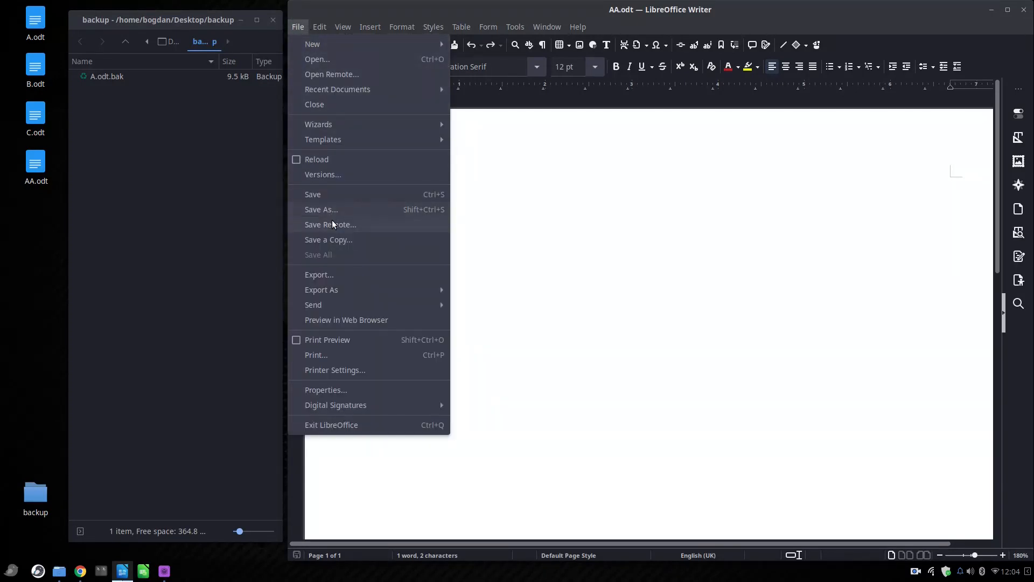
click(331, 224)
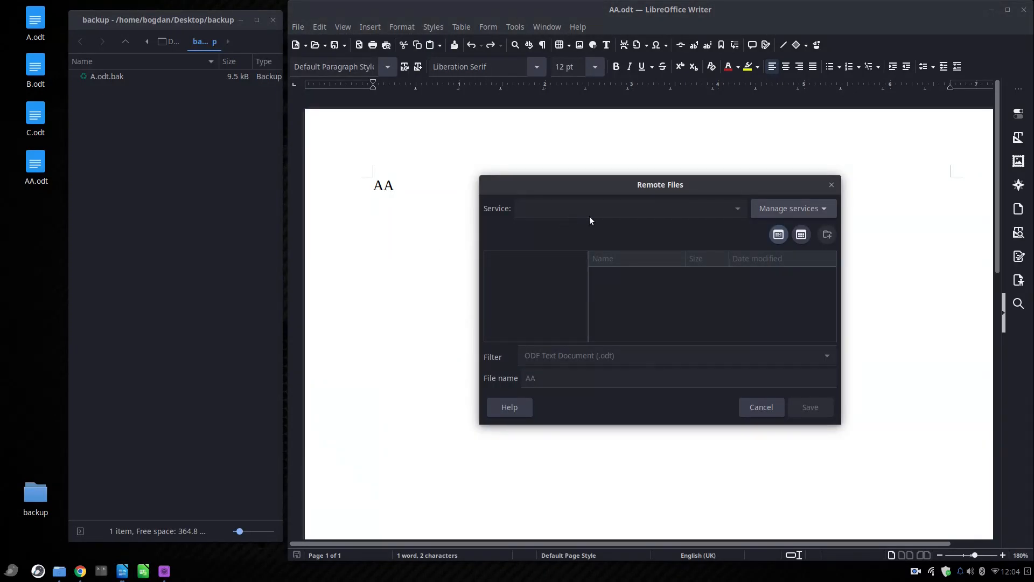
click(788, 209)
click(785, 230)
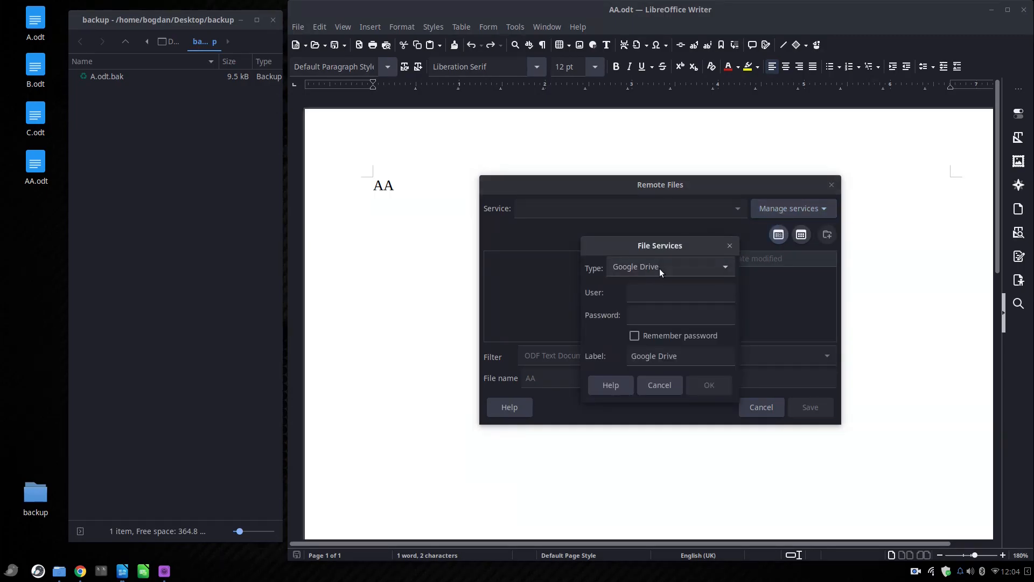
click(658, 269)
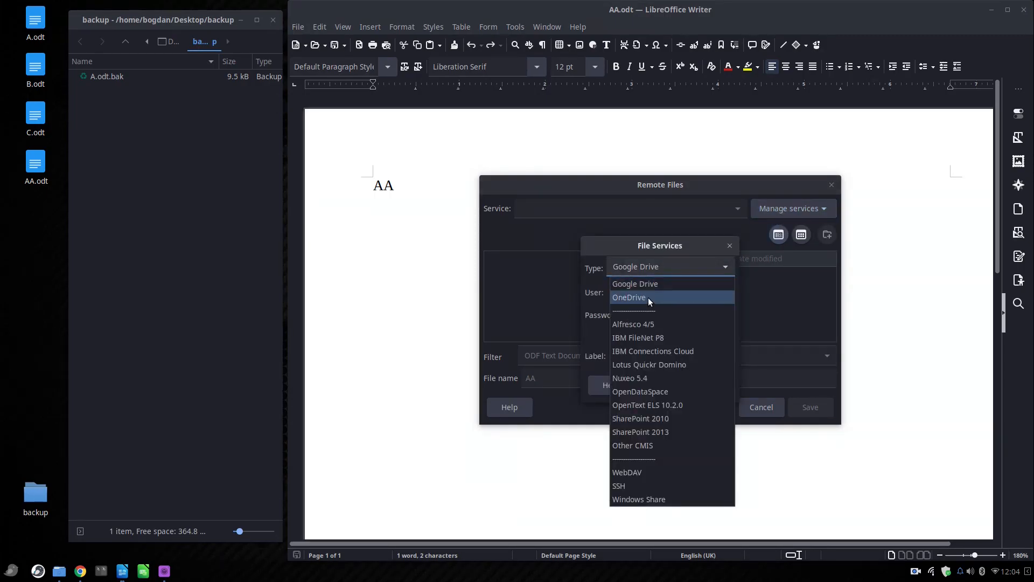
click(644, 405)
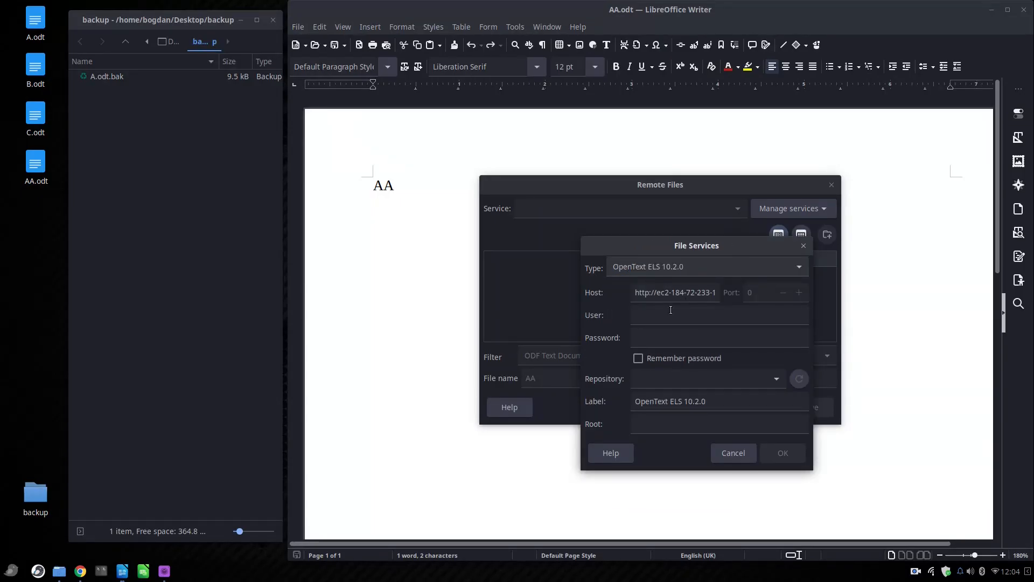
click(754, 456)
click(771, 404)
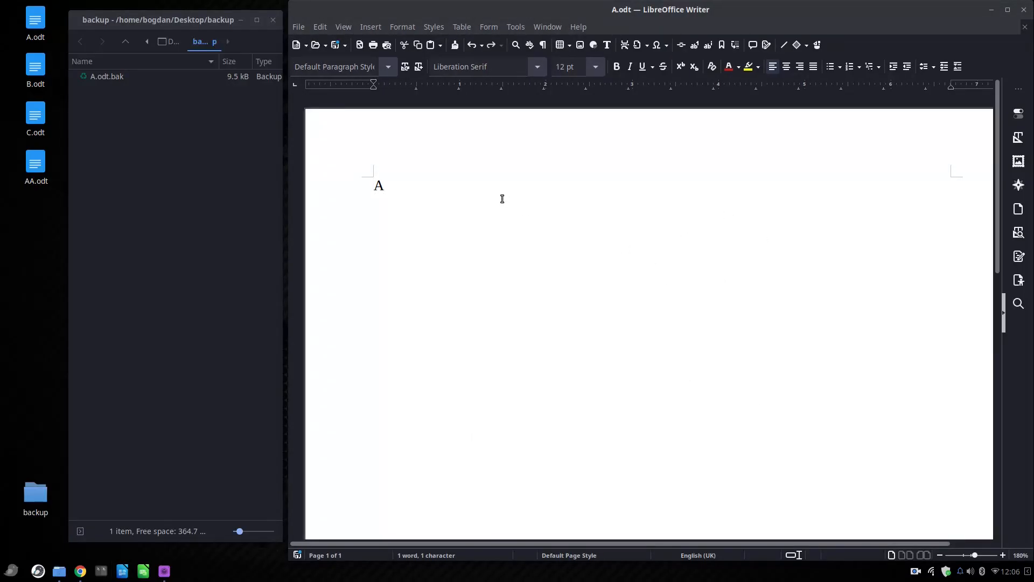
Replace the contents of A.odt with the dummy text paragraph that begins "He heard quiet steps behind him.".
click(298, 27)
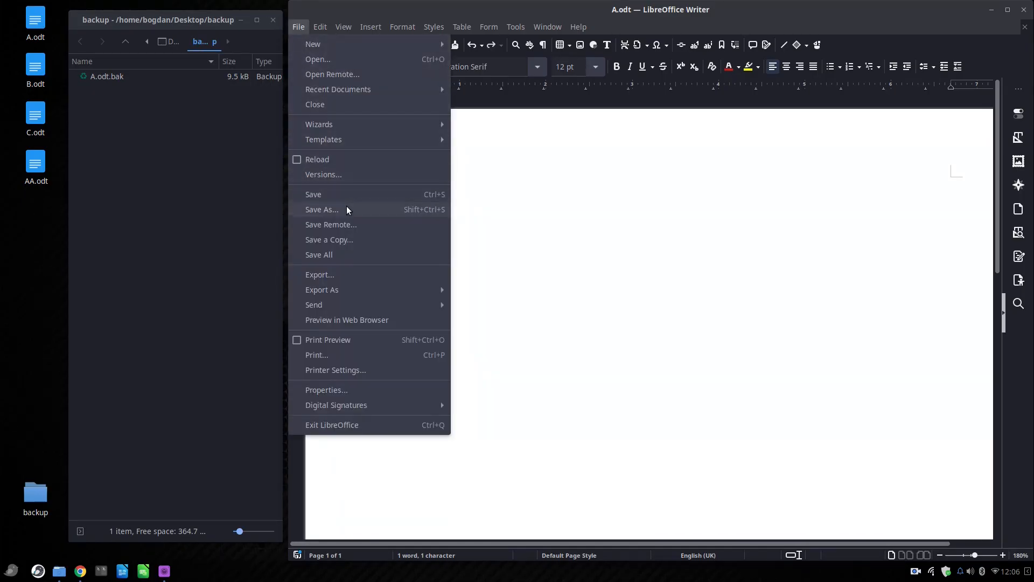
click(473, 205)
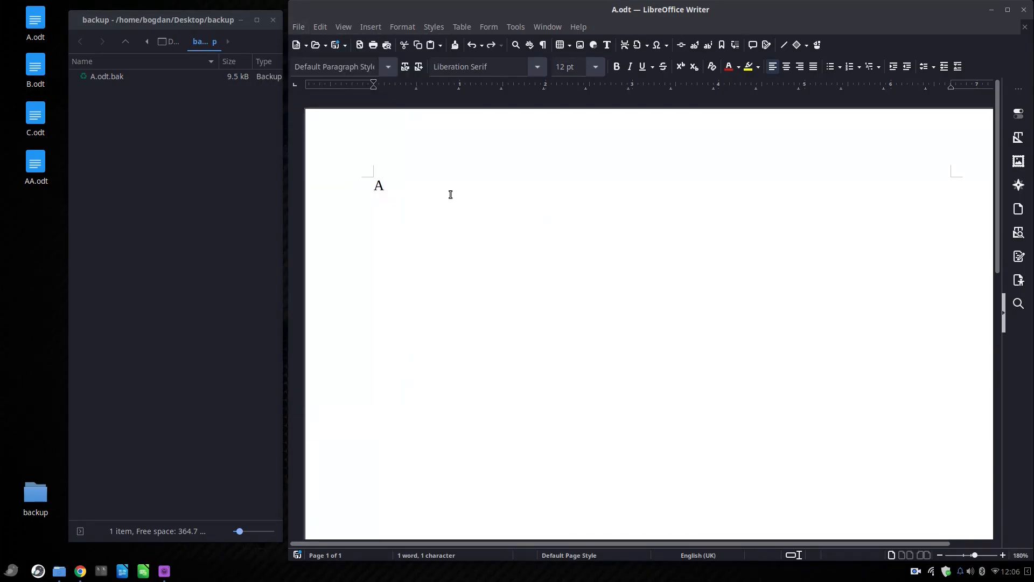
key(ctrl+a)
text(He heard quiet steps behind him. That didn't bode well. Who could be following him this late at night and in this deadbeat part of town? And at this particular moment, just after he pulled off the big time and was making off with the greenbacks. Was there another crook who'd had the same idea, and was now watching him and waiting for a chance to grab the fruit of his labor? Or did the steps behind him mean that one of many law officers in town was on to him and just waiting to pounce and snap those cuffs on his wrists? He nervously looked all around. Suddenly he saw the alley. Like lightning he darted off to the left and disappeared between the two warehouses almost falling over the trash can lying in the middle of the sidewalk. He tried to nervously tap his way along in the inky darkness and suddenly stiffened: it was a dead-end, he would have to go back the way he had come. The steps got louder and louder, he saw the black outline of a figure coming around the corner. Is this the end of the line? he thought pressing himself back against the wall trying to make himself invisible in the dark, was all that planning and energy wasted? He was dripping with sweat now, cold and wet, he could smell the fear coming off his clothes. Suddenly next to him, with a barely noticeable squeak, a door swung quietly to and fro in the night's breeze. Could this be the haven he'd prayed for? Slowly he slid toward the door, pressing himself more and more into the wall, into the dark, away from his enemy. Would this door save his hide?)
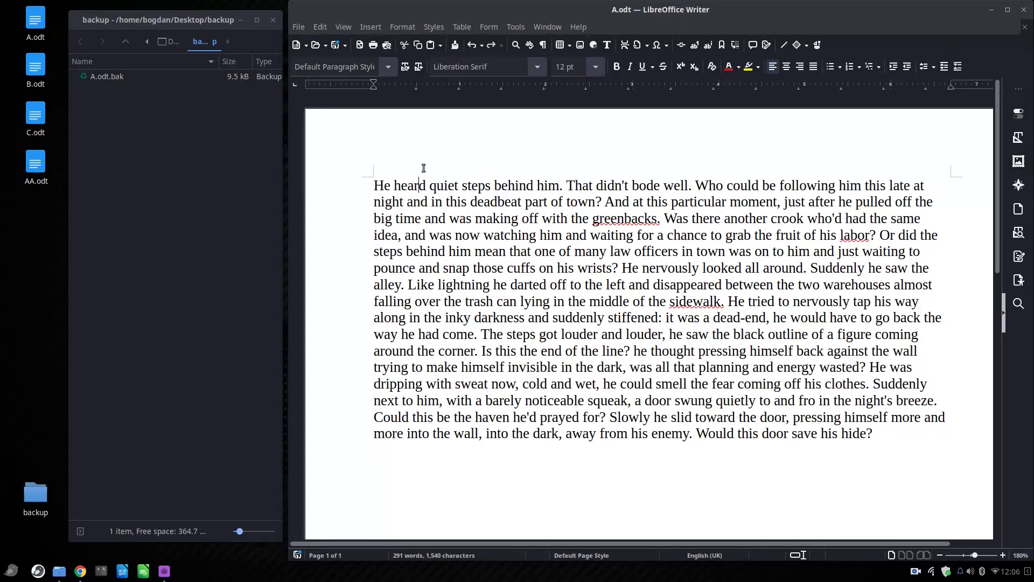
Save a copy of the document on the Desktop as A c1, and open that copy briefly to check its text.
click(298, 27)
click(334, 240)
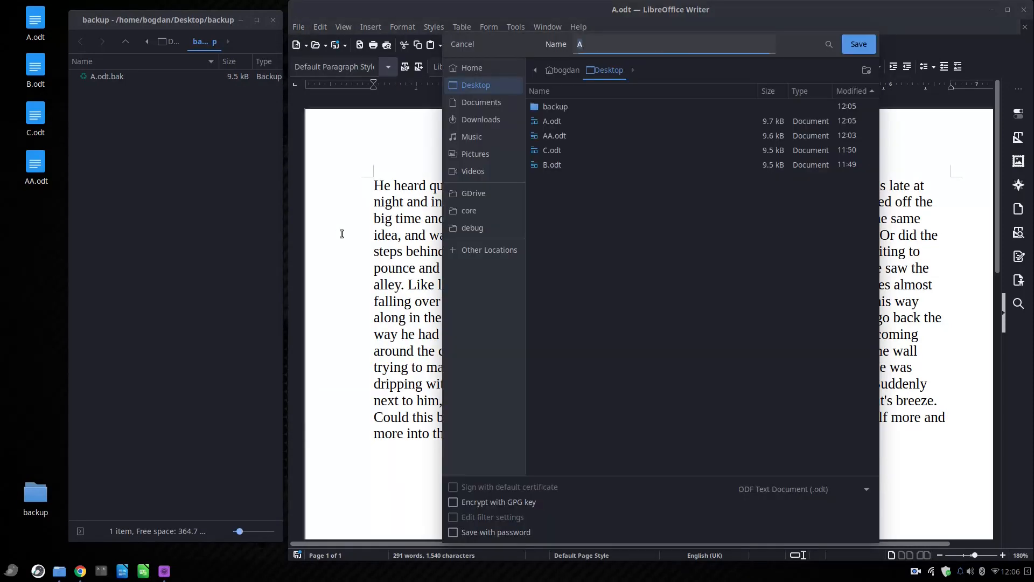
click(600, 47)
text(c1)
click(860, 47)
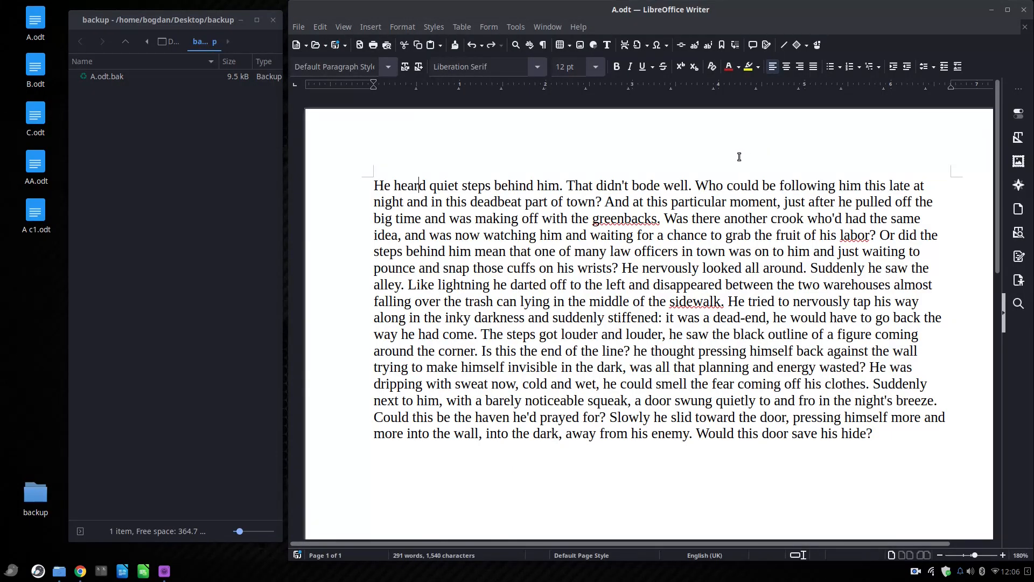
double_click(35, 213)
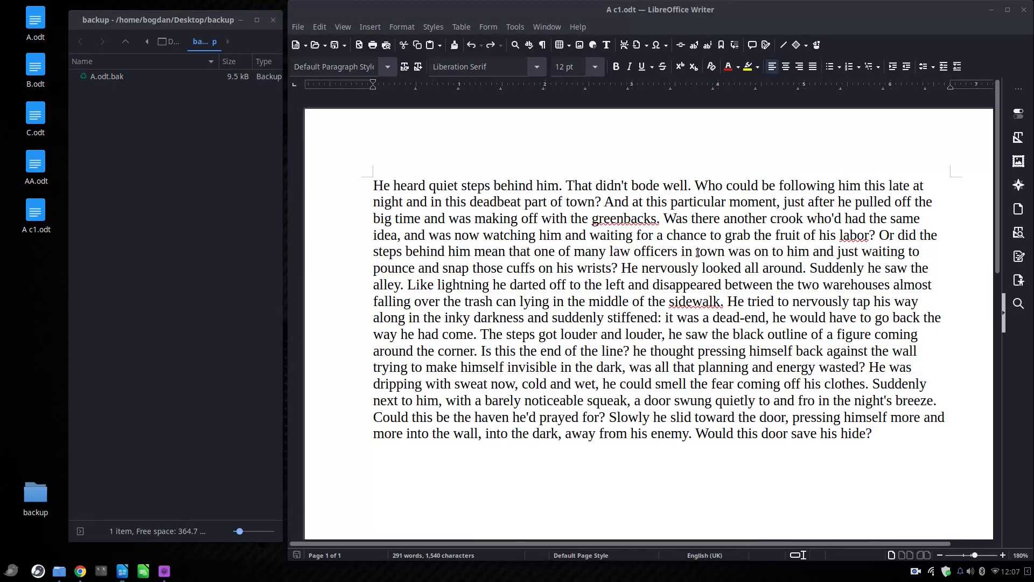
click(1023, 9)
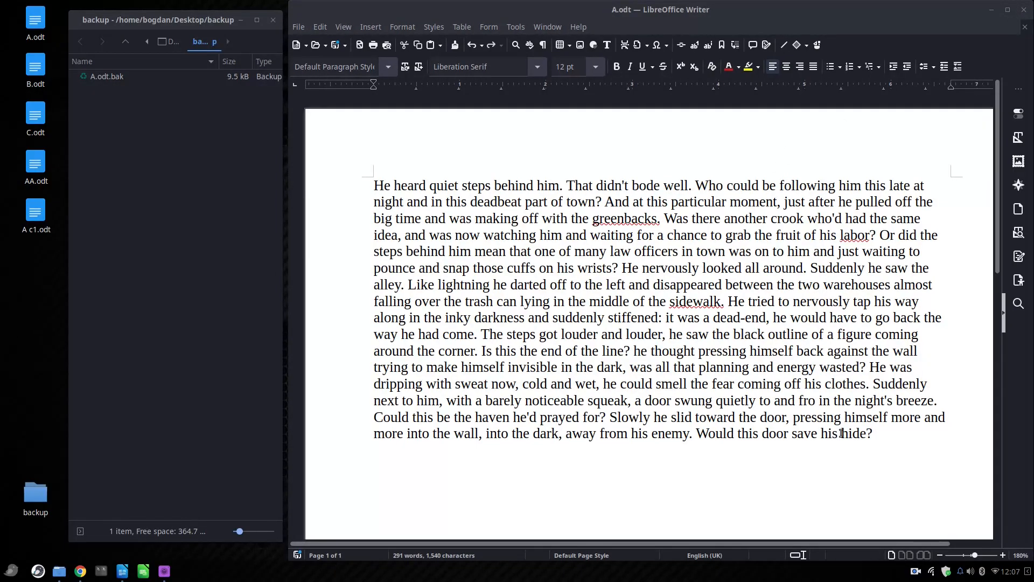
Add the same dummy paragraph a second time below the first in A.odt, separated by an empty line.
key(Return)
text(He heard quiet steps behind him. That didn't bode well. Who could be following him this late at night and in this deadbeat part of town? And at this particular moment, just after he pulled off the big time and was making off with the greenbacks. Was there another crook who'd had the same idea, and was now watching him and waiting for a chance to grab the fruit of his labor? Or did the steps behind him mean that one of many law officers in town was on to him and just waiting to pounce and snap those cuffs on his wrists? He nervously looked all around. Suddenly he saw the alley. Like lightning he darted off to the left and disappeared between the two warehouses almost falling over the trash can lying in the middle of the sidewalk. He tried to nervously tap his way along in the inky darkness and suddenly stiffened: it was a dead-end, he would have to go back the way he had come. The steps got louder and louder, he saw the black outline of a figure coming around the corner. Is this the end of the line? he thought pressing himself back against the wall trying to make himself invisible in the dark, was all that planning and energy wasted? He was dripping with sweat now, cold and wet, he could smell the fear coming off his clothes. Suddenly next to him, with a barely noticeable squeak, a door swung quietly to and fro in the night's breeze. Could this be the haven he'd prayed for? Slowly he slid toward the door, pressing himself more and more into the wall, into the dark, away from his enemy. Would this door save his hide?)
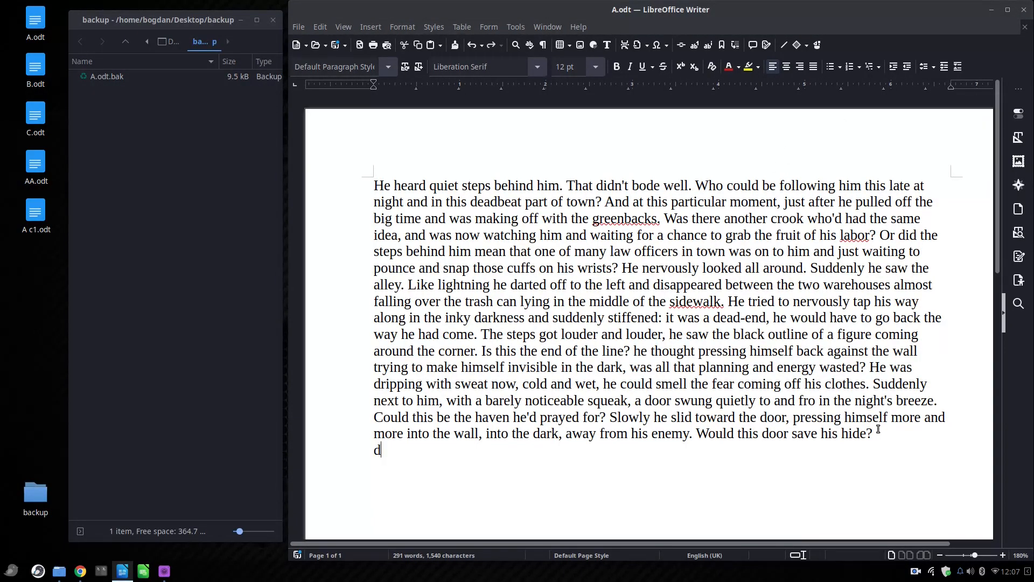
scroll(795, 339, up, 6)
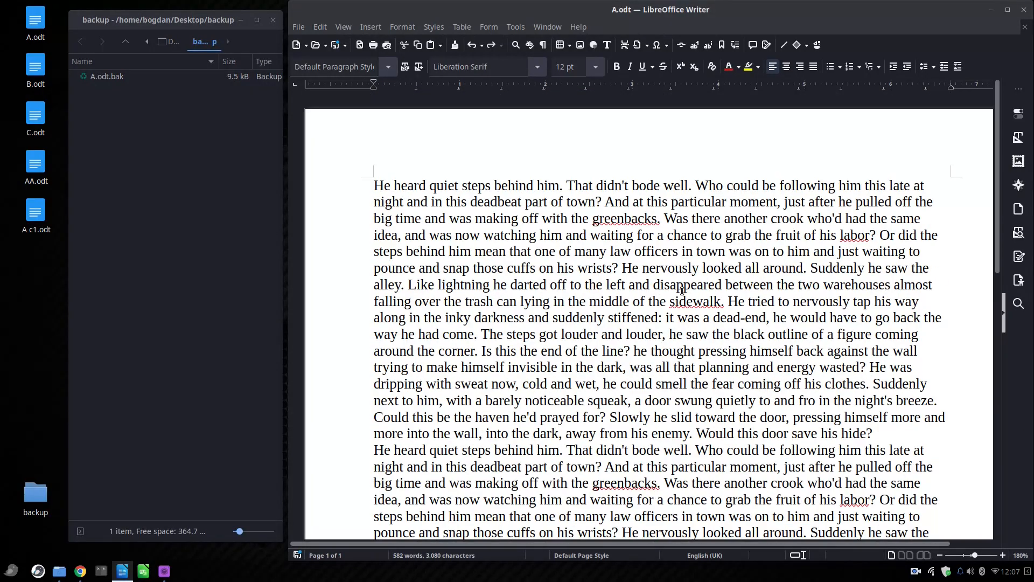
scroll(683, 291, down, 3)
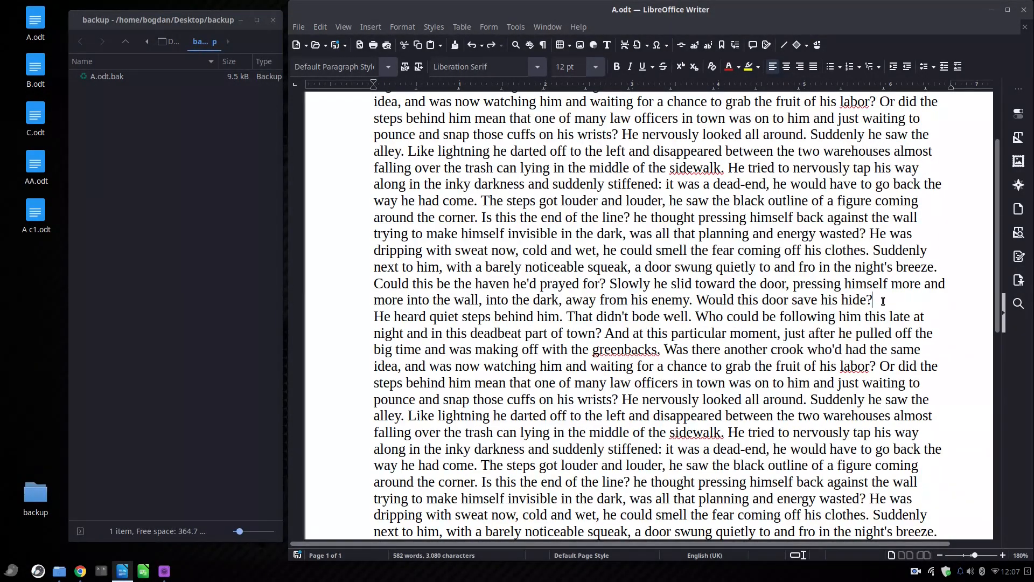
key(Return)
scroll(707, 288, up, 1)
scroll(708, 288, down, 1)
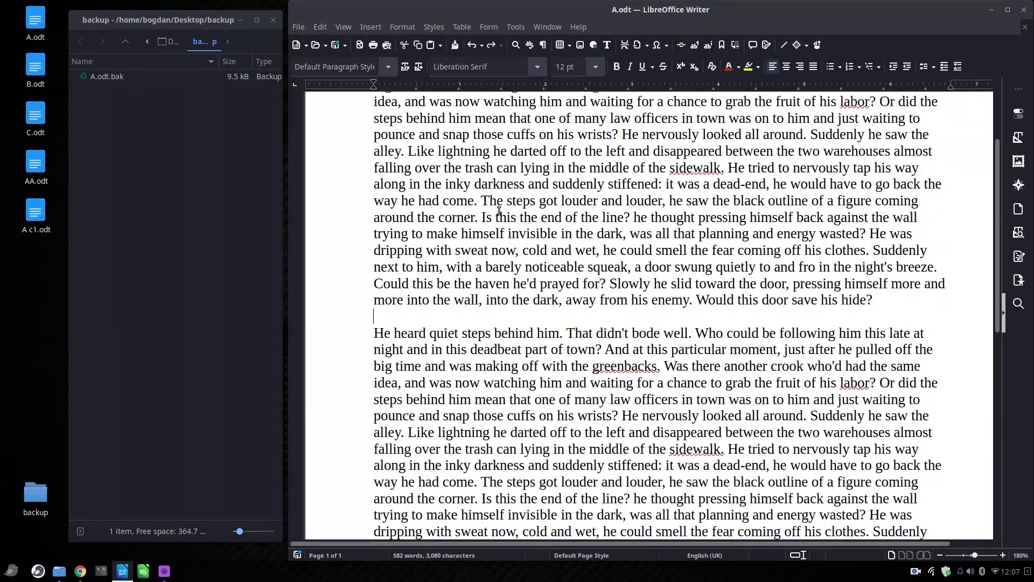
Save another copy of the document on the Desktop under the name A c2.
click(298, 28)
click(321, 210)
text(c2)
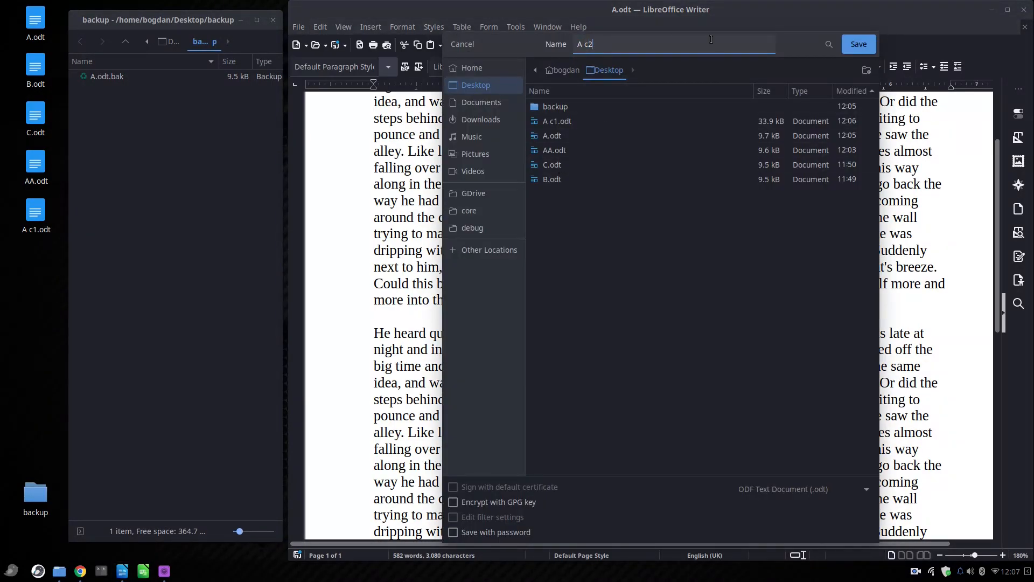
click(856, 45)
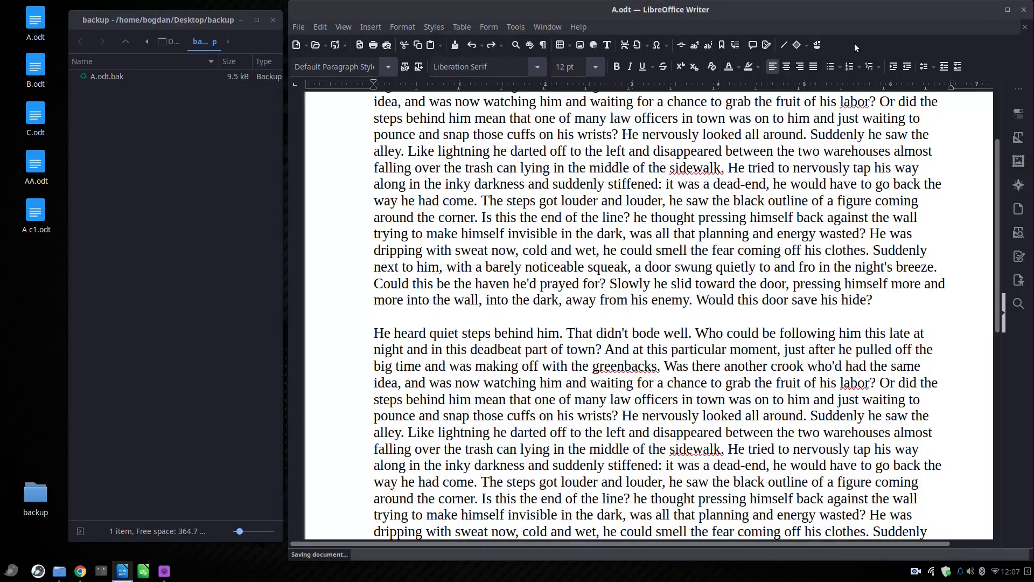
Compare the contents of A c1.odt and A c2.odt with the open A.odt, closing both copies.
double_click(53, 231)
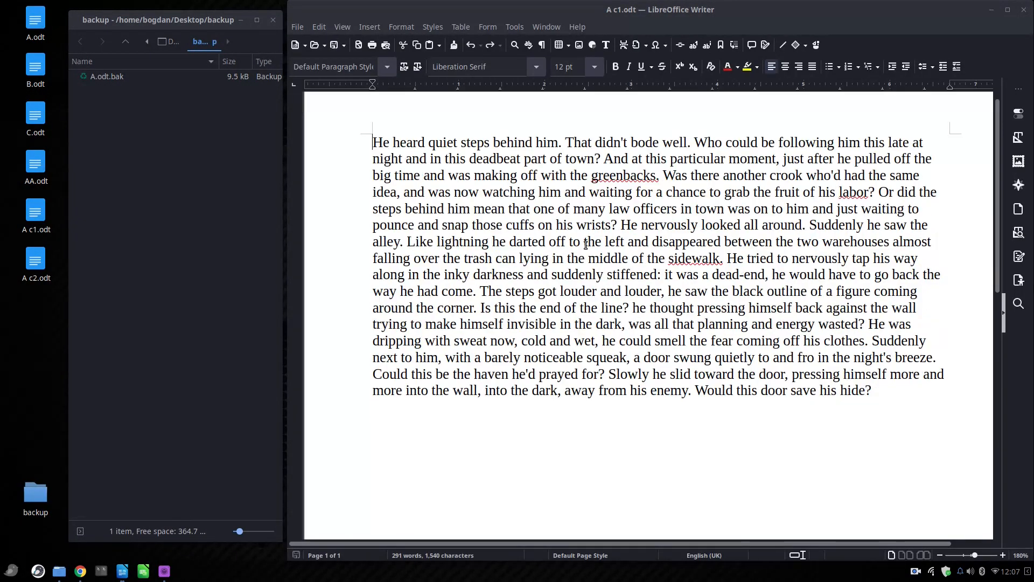
double_click(36, 262)
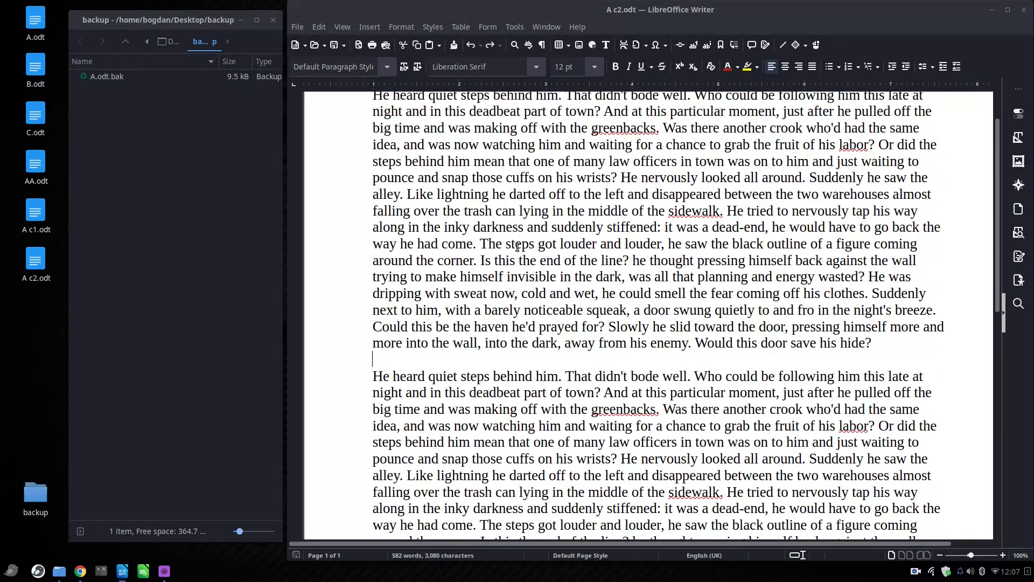
click(1023, 10)
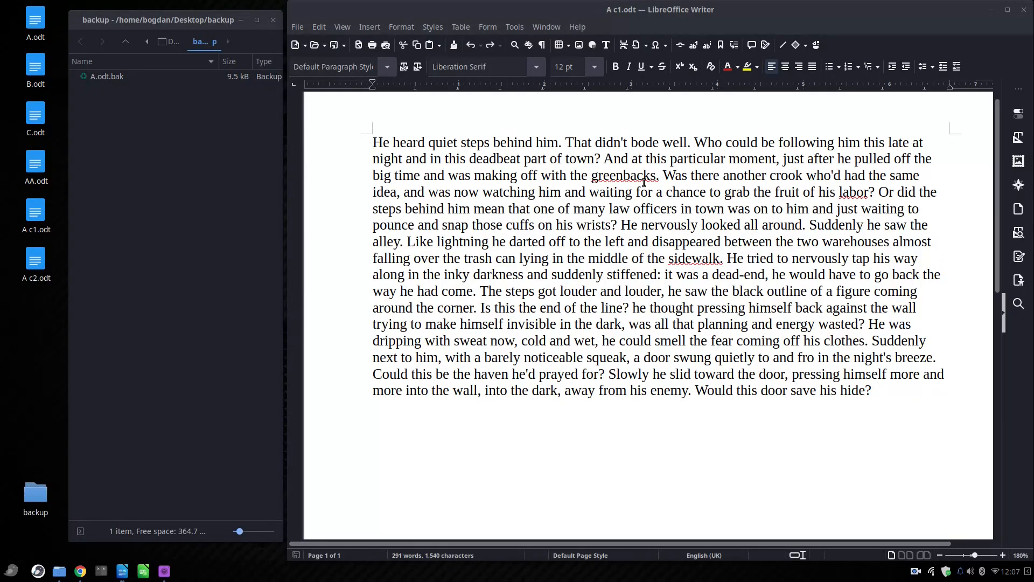
click(1024, 10)
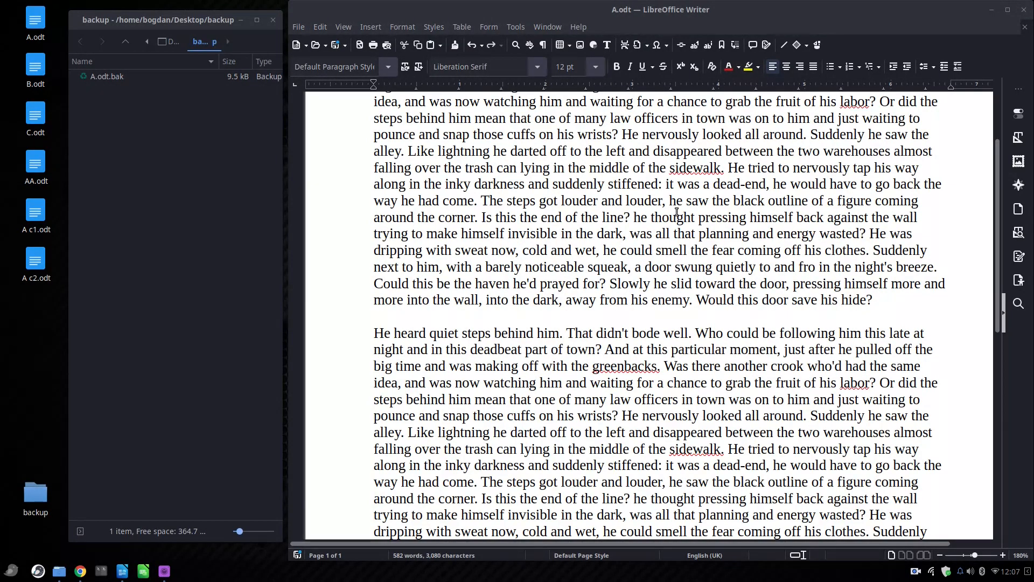
scroll(677, 212, up, 3)
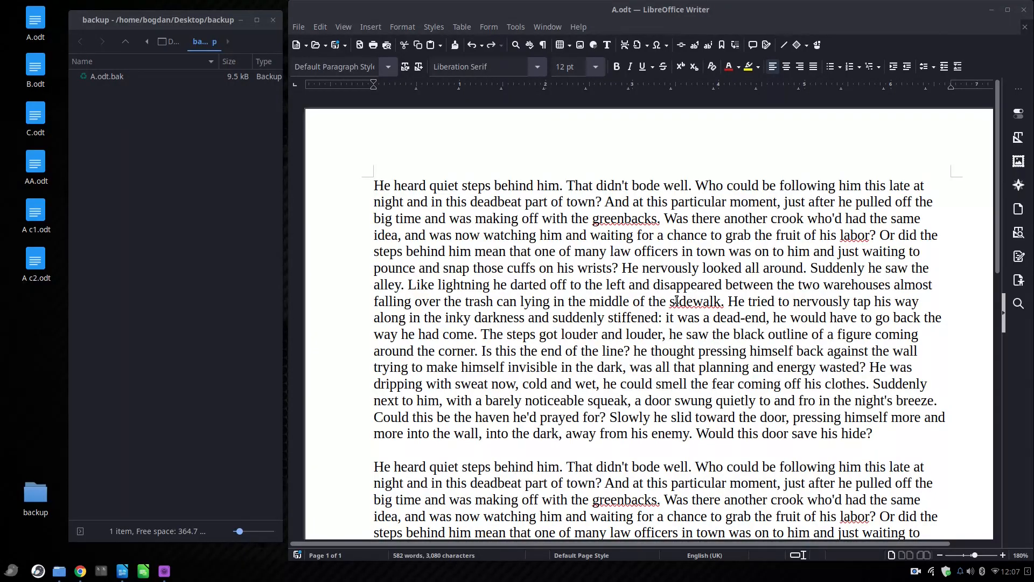
scroll(677, 300, down, 1)
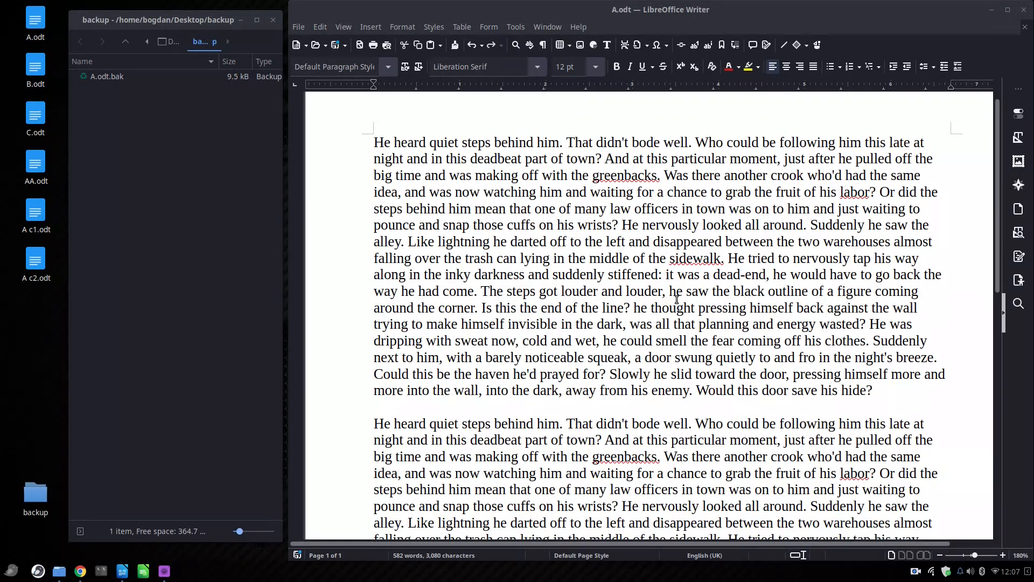
scroll(676, 300, down, 3)
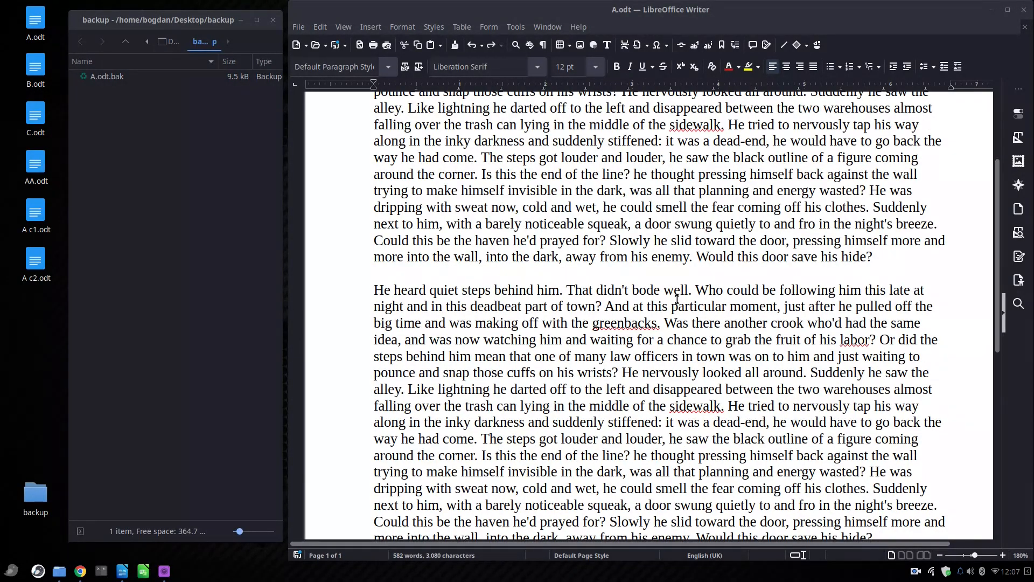
scroll(676, 300, down, 1)
Open B.odt from the Desktop and add "yry ere" directly after the letter B.
click(298, 27)
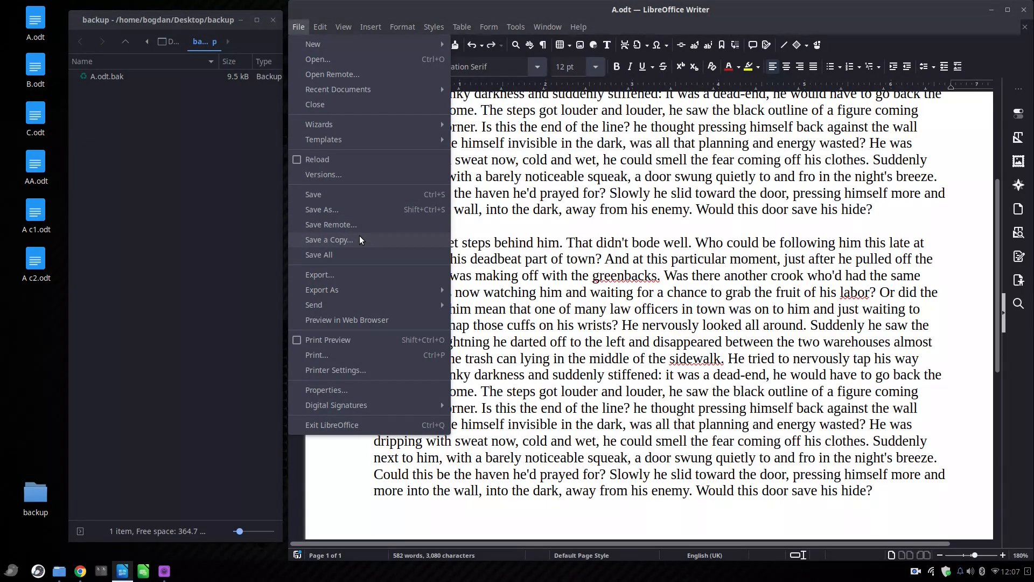
click(591, 234)
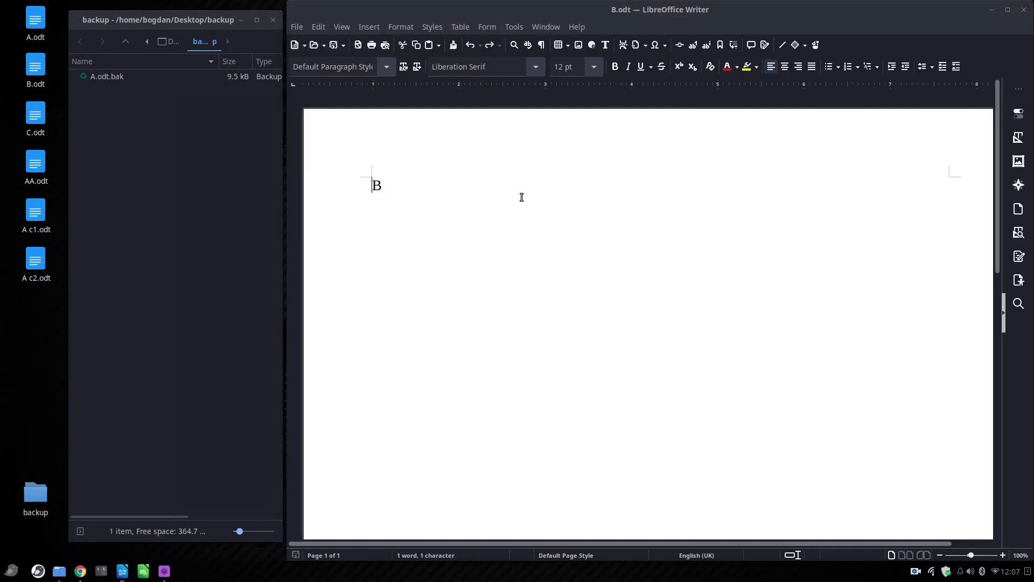
text(yry ere)
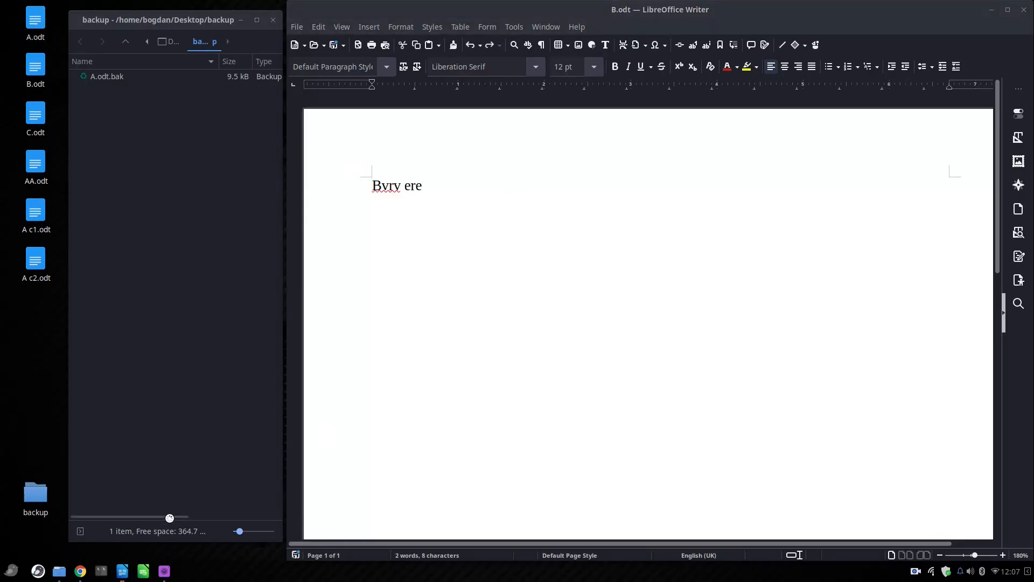
Switch back to A.odt and insert a "--" separator line between the two dummy paragraphs.
key(alt+Tab)
key(alt+Tab)
key(alt+Tab)
key(alt+Tab)
key(alt+Tab)
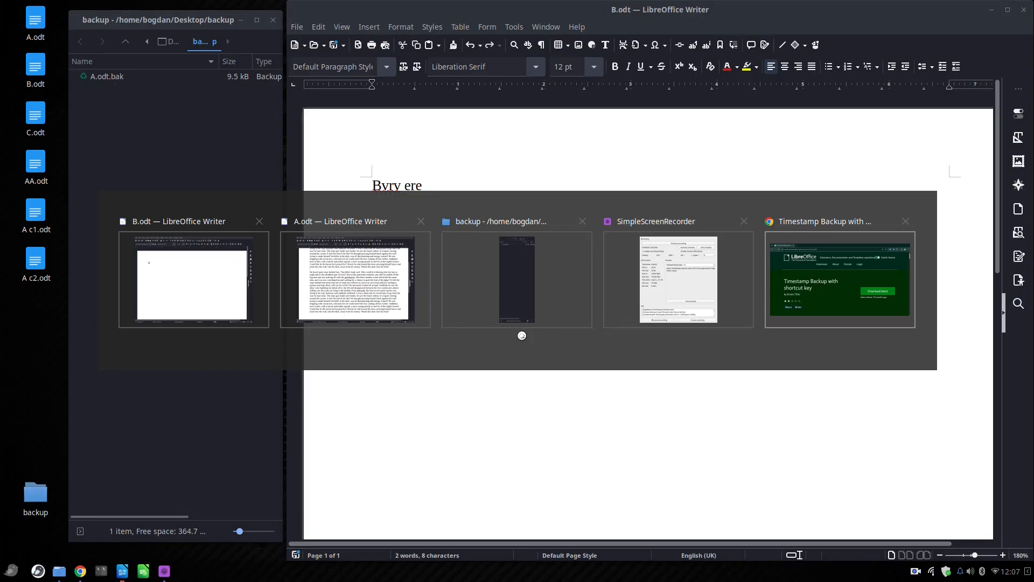
key(alt+Tab)
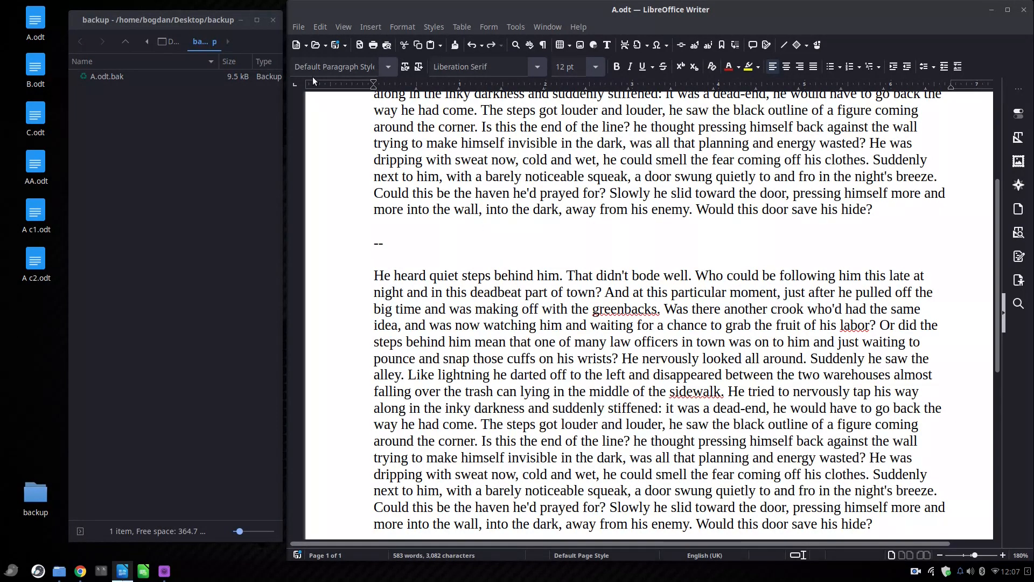
Save all modified open documents at once with Save All, and check the command's availability again.
click(299, 26)
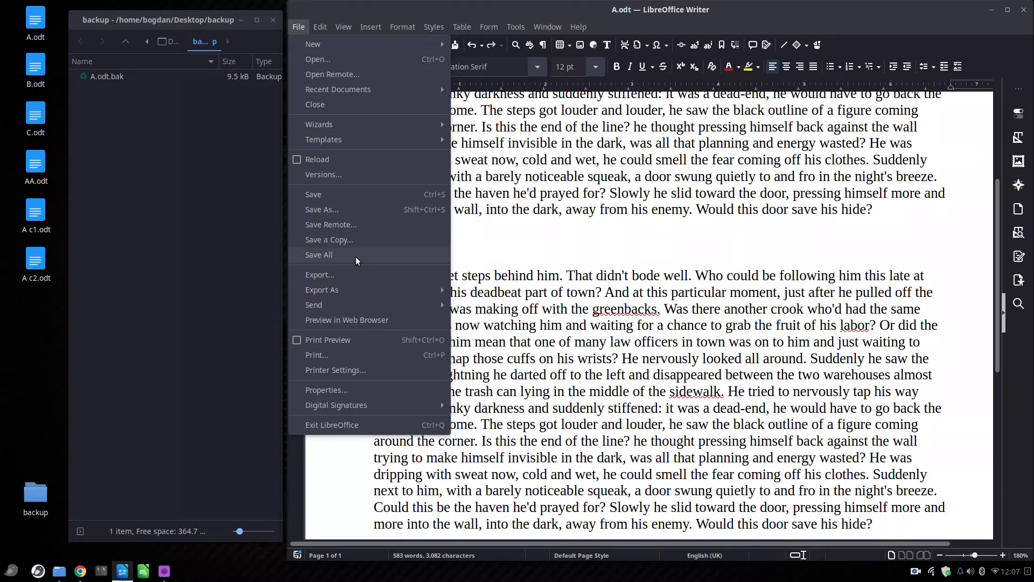
click(356, 255)
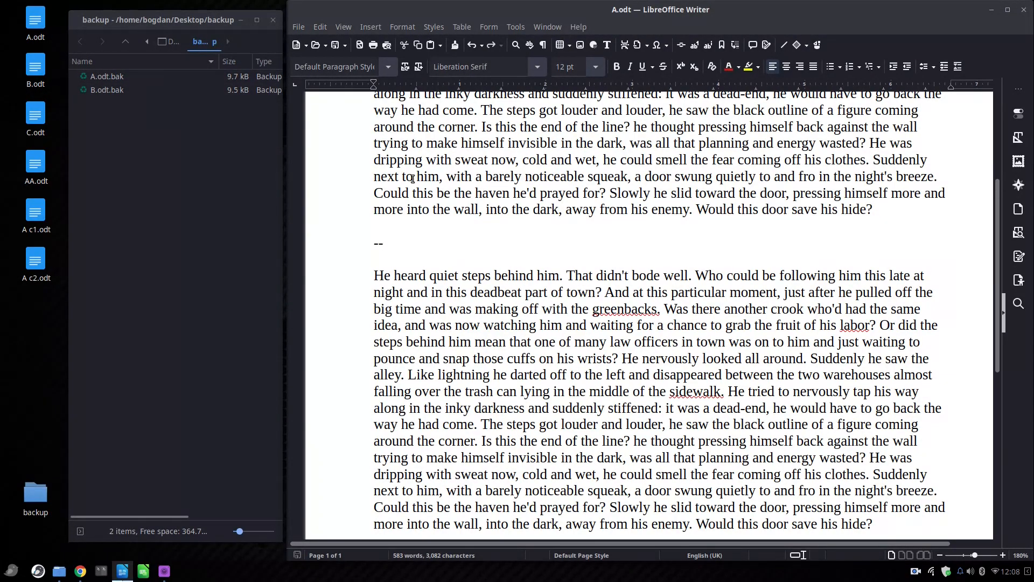
click(299, 27)
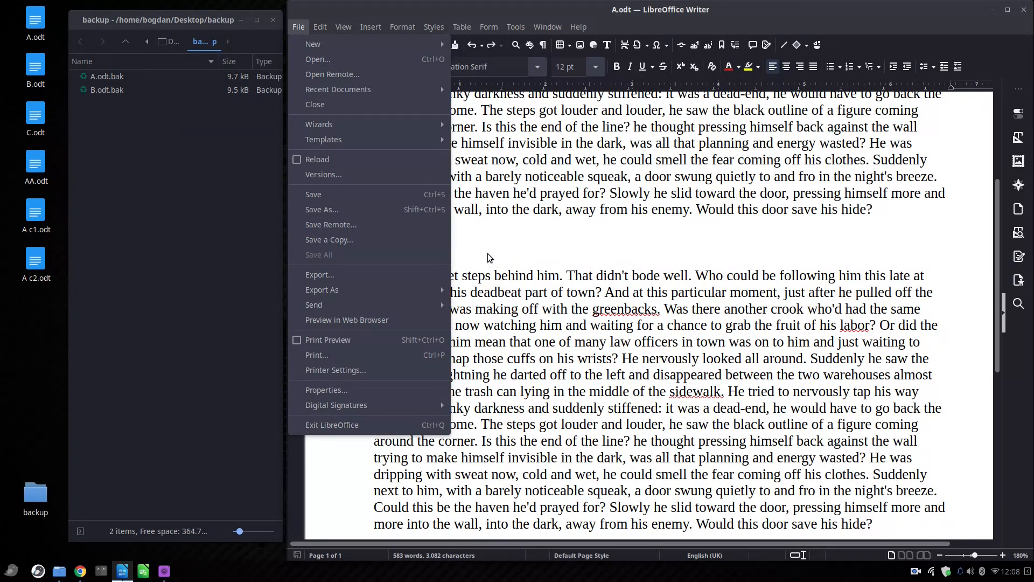
click(508, 250)
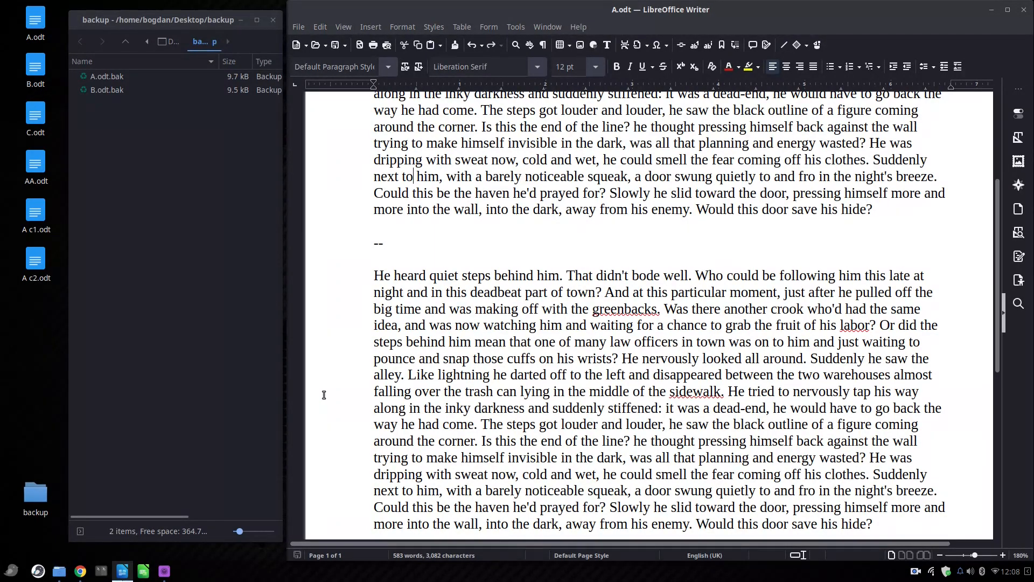
Switch to Chrome and download the latest release of the Timestamp Backup with shortcut key extension to the Desktop.
key(alt+Tab)
key(alt+Tab)
key(alt+Tab)
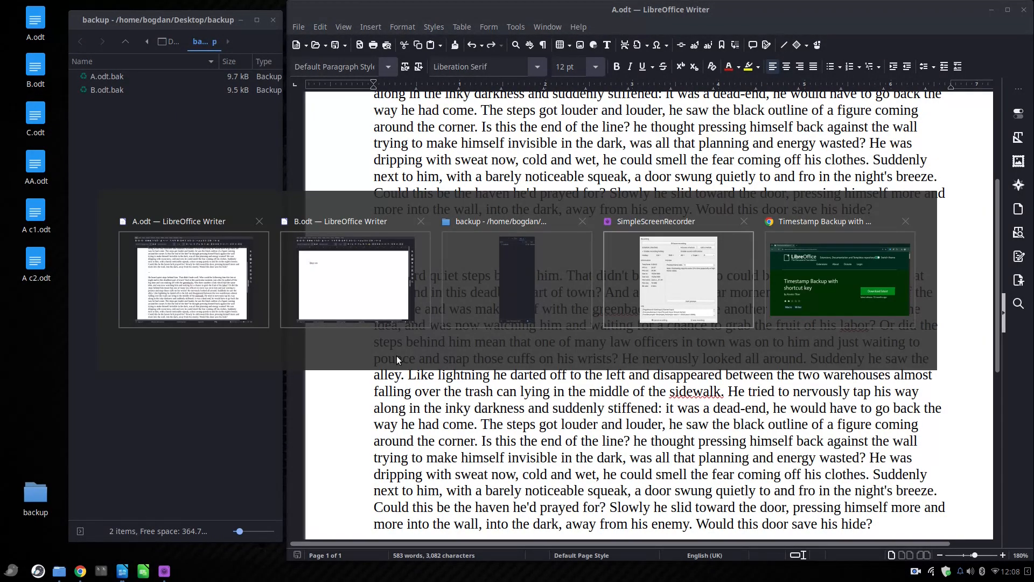
key(alt+Tab)
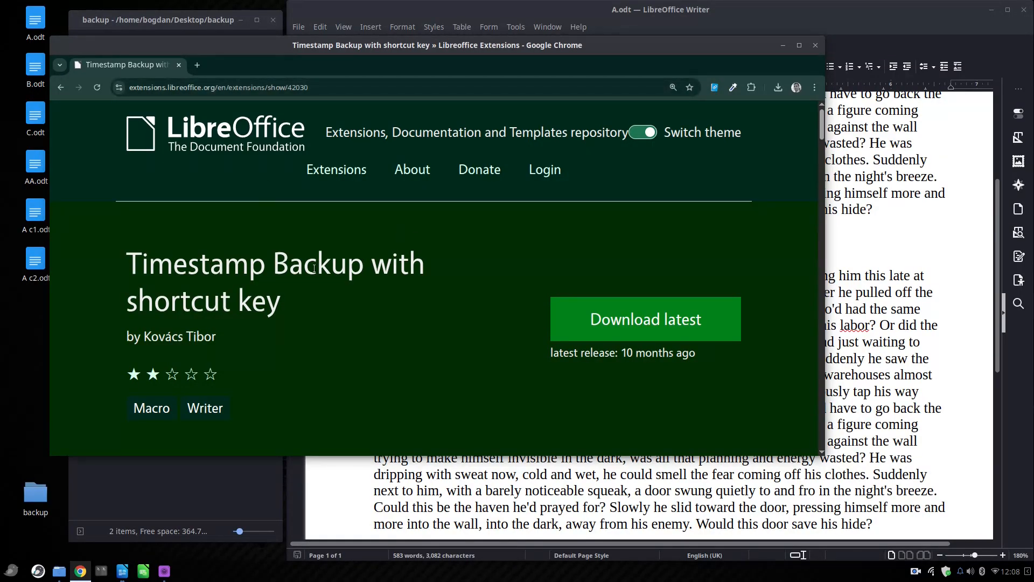
click(668, 318)
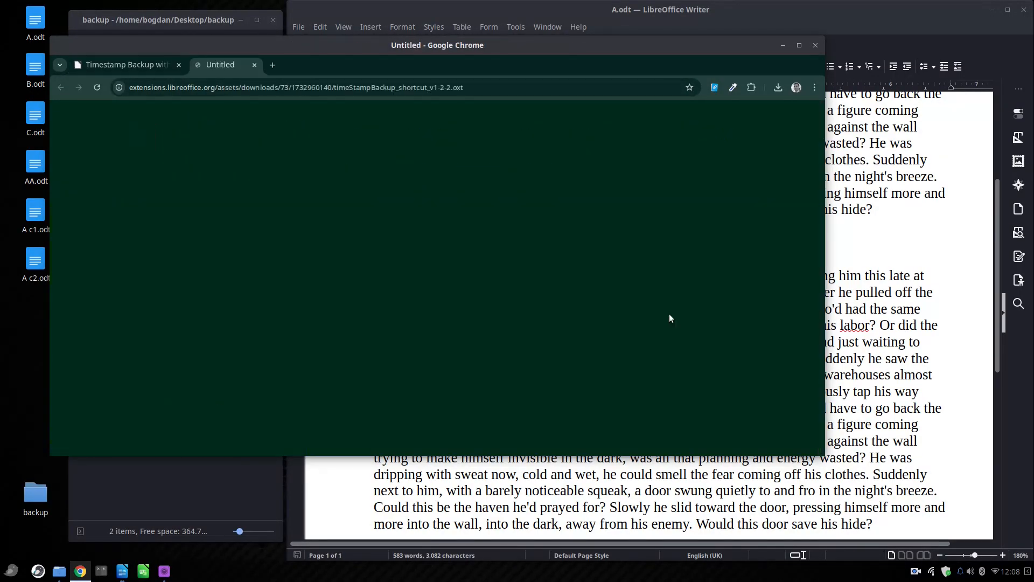
click(628, 19)
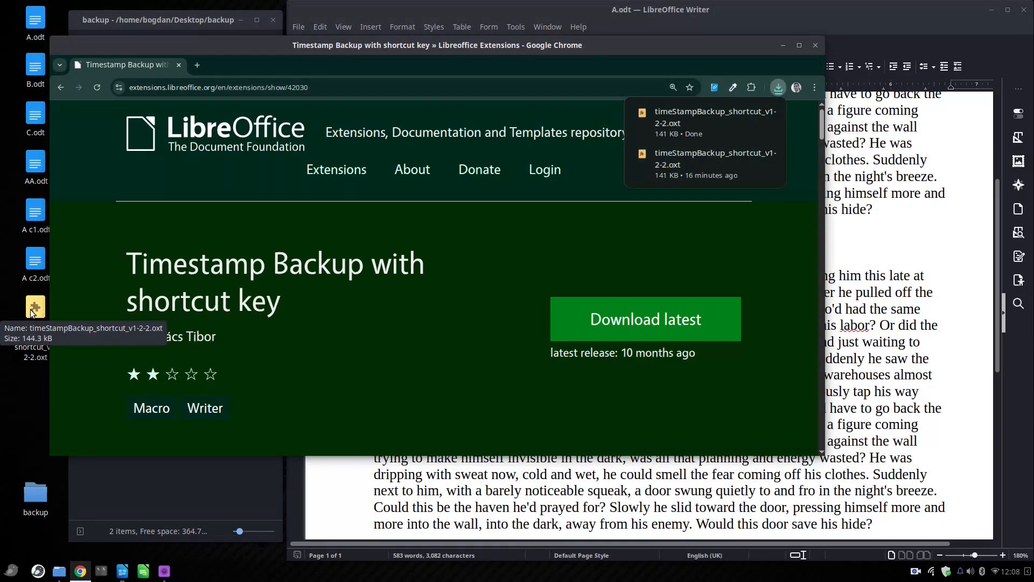
Close the Chrome window with the extension page and return to A.odt in Writer.
click(835, 291)
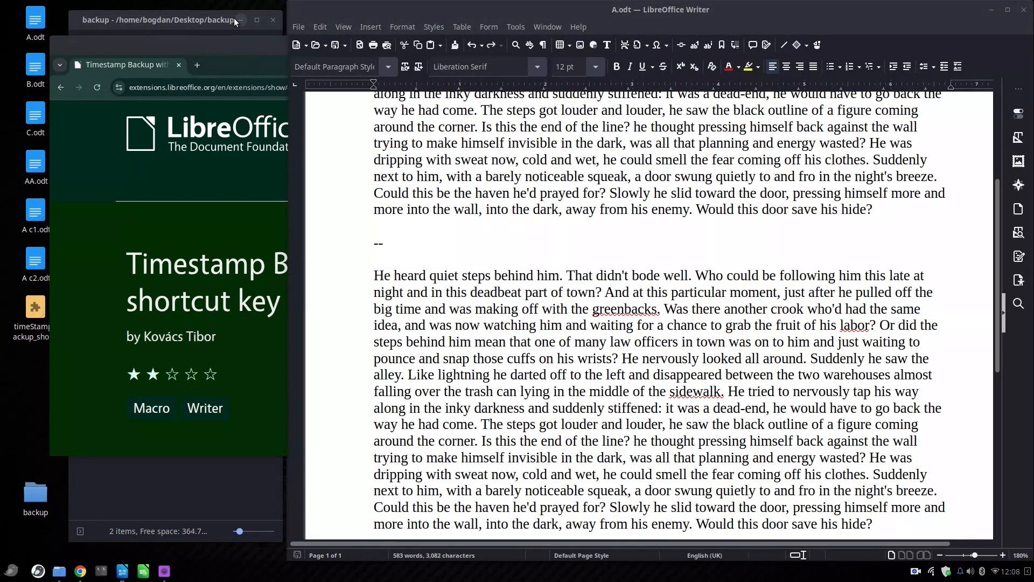
click(214, 60)
click(813, 46)
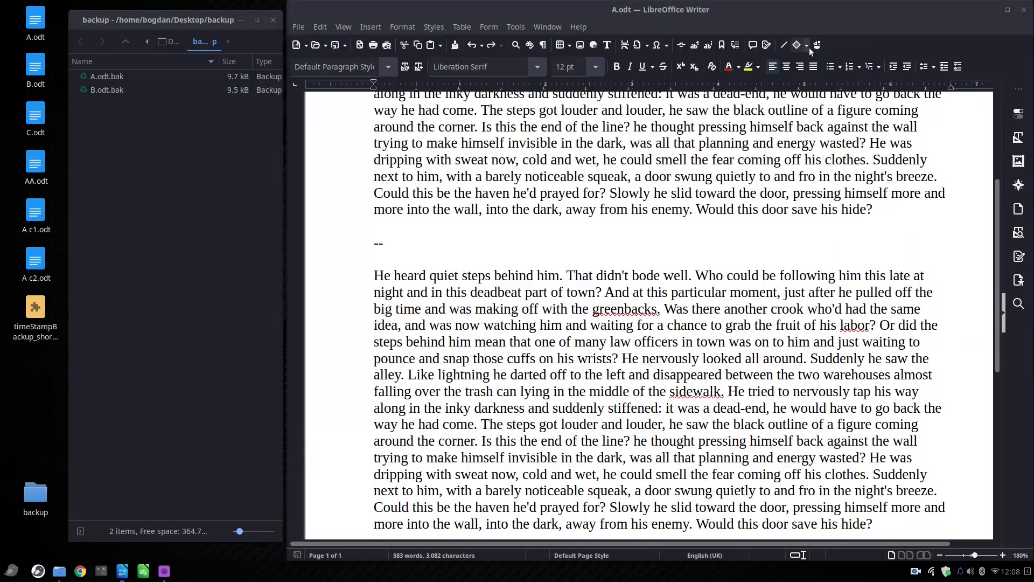
Install the downloaded TimeStampBackup extension, accepting its license agreement, and restart LibreOffice.
click(316, 46)
double_click(560, 122)
click(623, 309)
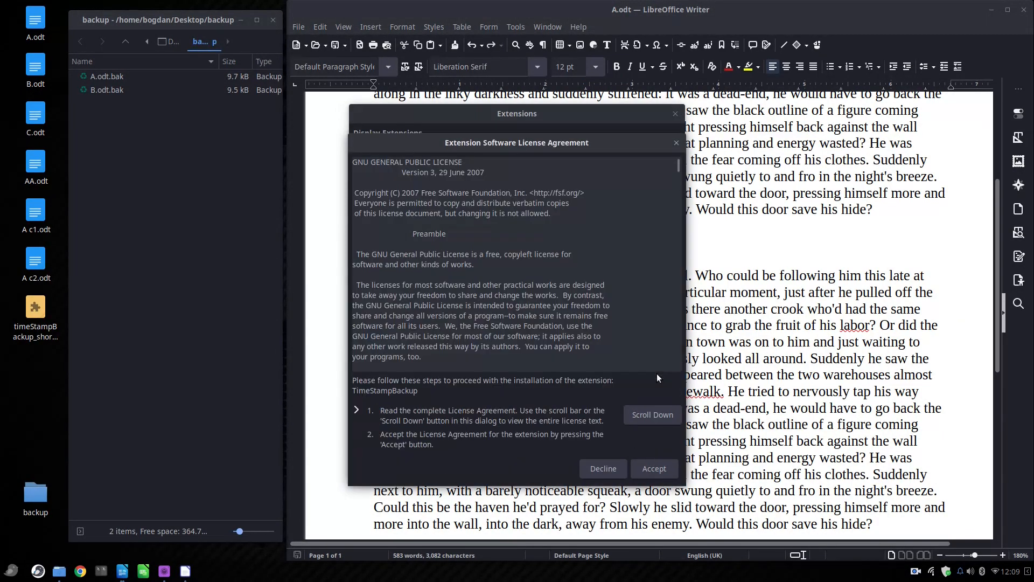
click(662, 471)
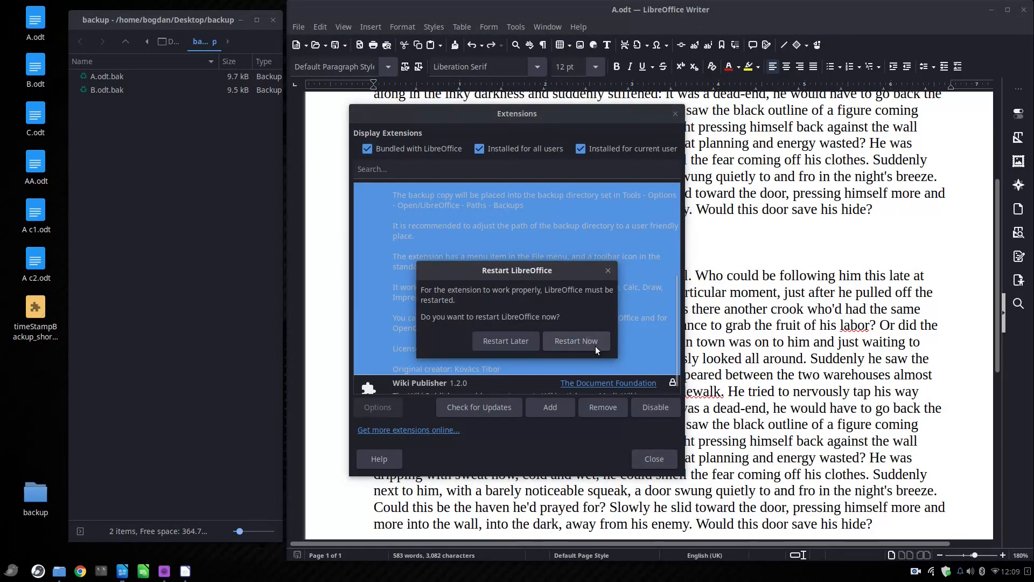
click(596, 346)
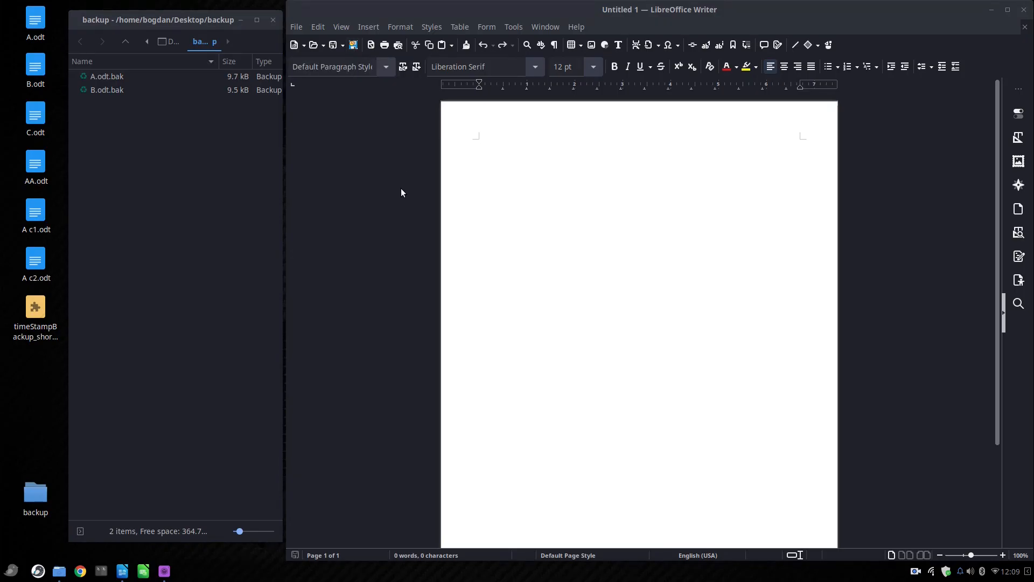
Close the blank document and reopen A.odt from the recent documents.
click(1024, 28)
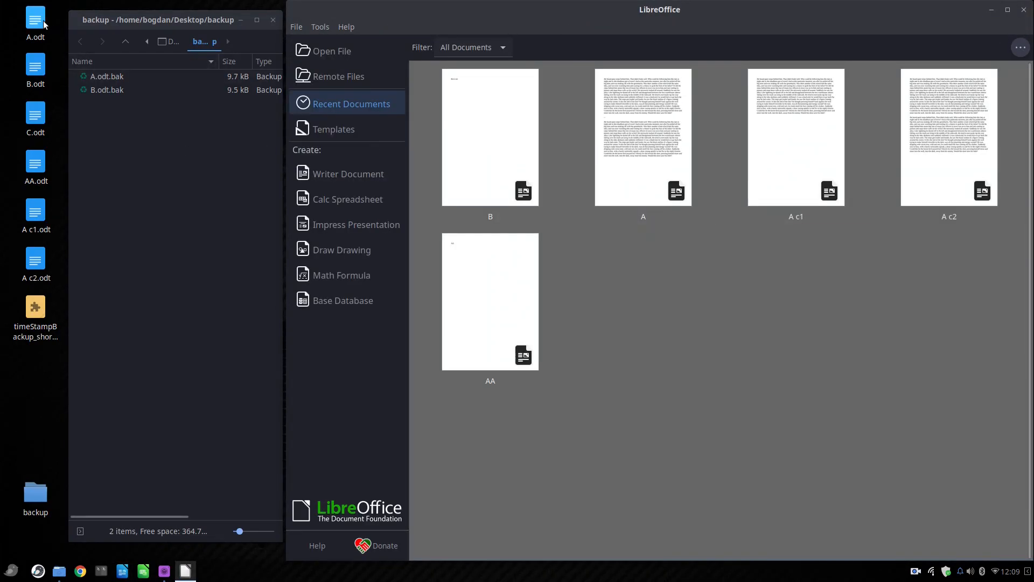
click(613, 210)
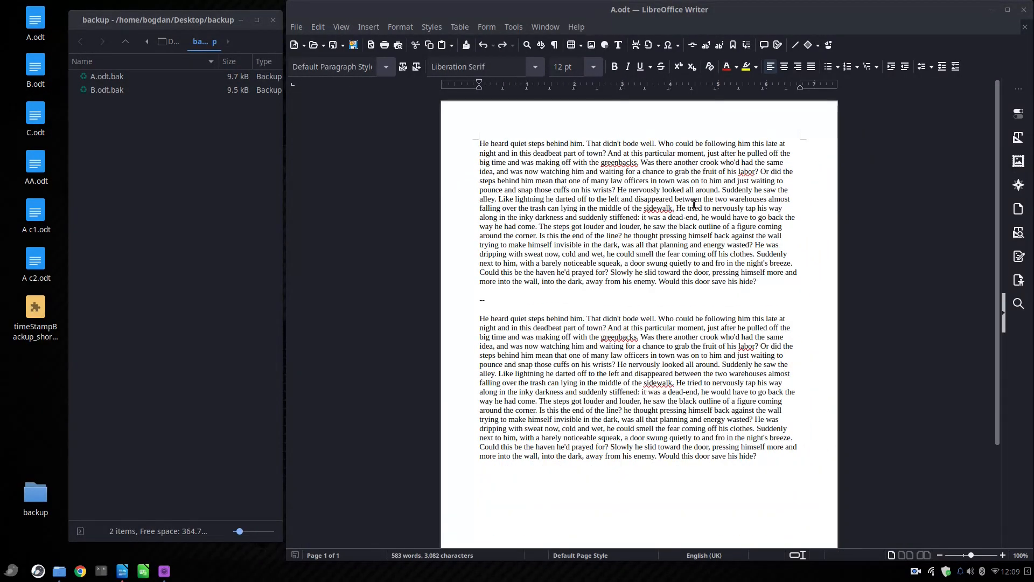
Replace everything after the first line of A.odt with "msdsmdsmdmsid" and save it with a timestamped backup.
drag(760, 492, 458, 153)
key(Delete)
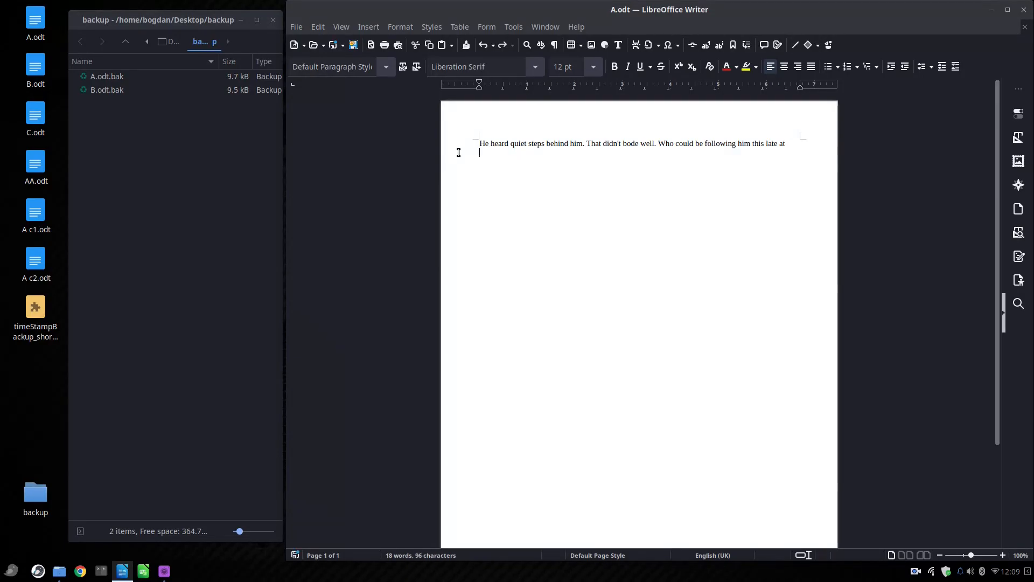
text(msdsmdsmdmsid)
click(351, 46)
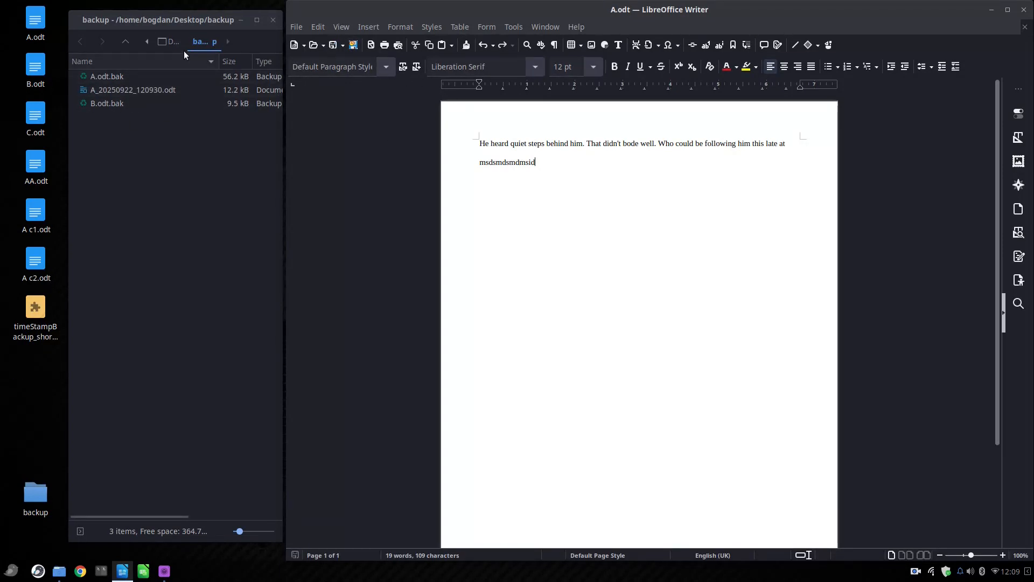
Check the Backups path in the LibreOffice path options, then leave the options without changing anything.
click(514, 26)
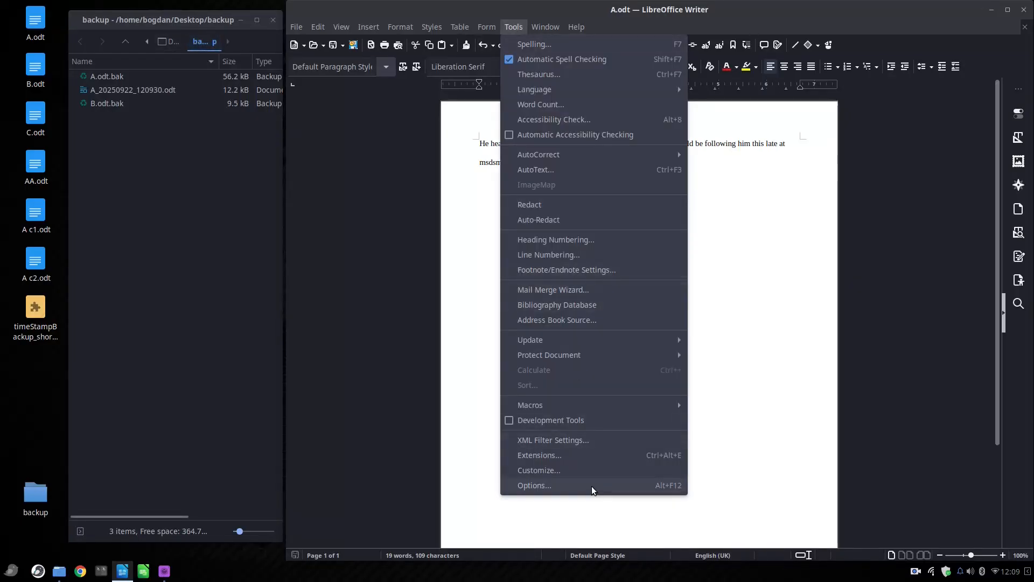
click(554, 484)
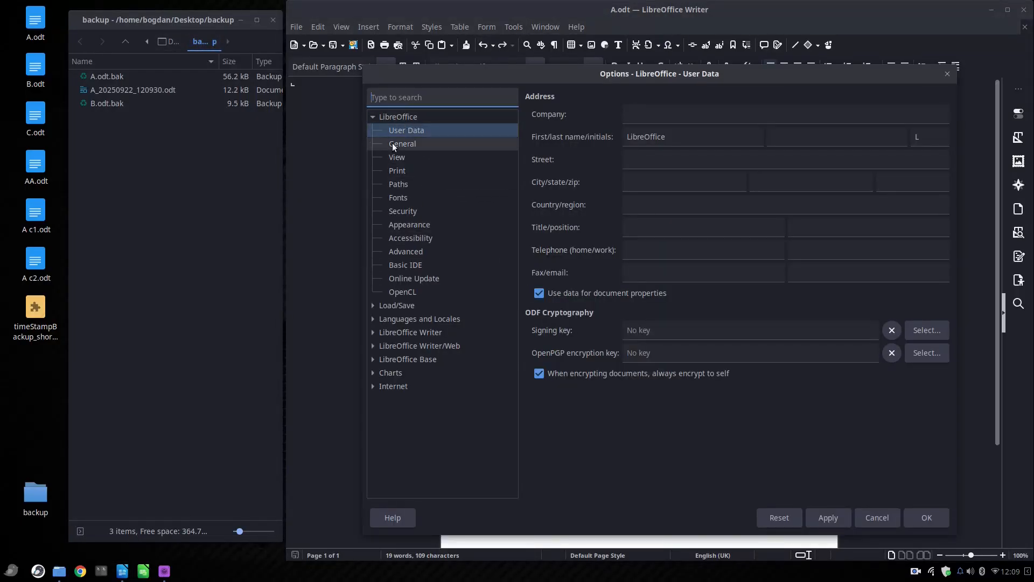
click(401, 184)
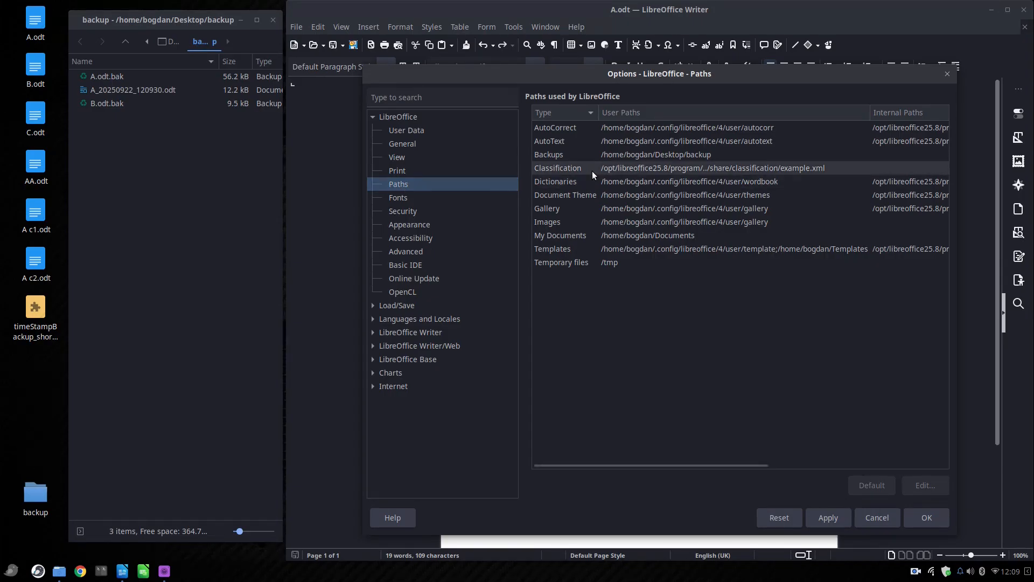
click(624, 154)
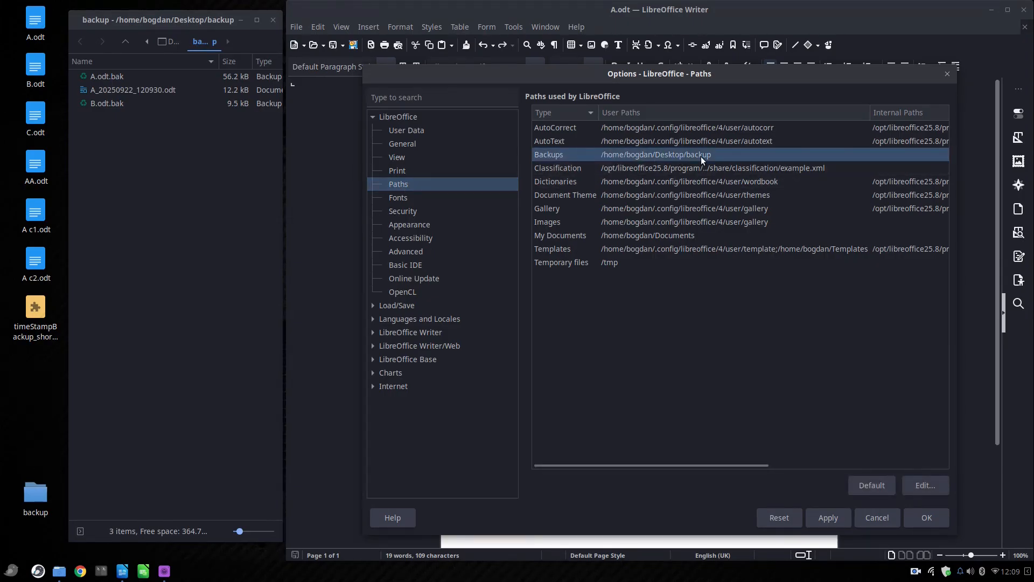
click(951, 76)
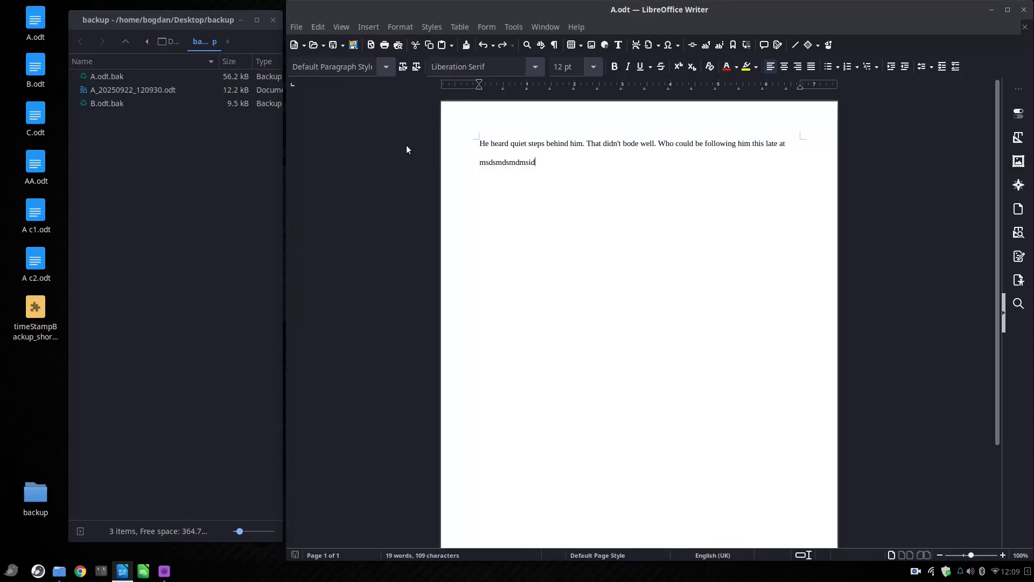
Add the line "fdffdffd" below the text, save timestamped backups and review the available save commands.
key(Return)
text(fdffdffd)
click(296, 28)
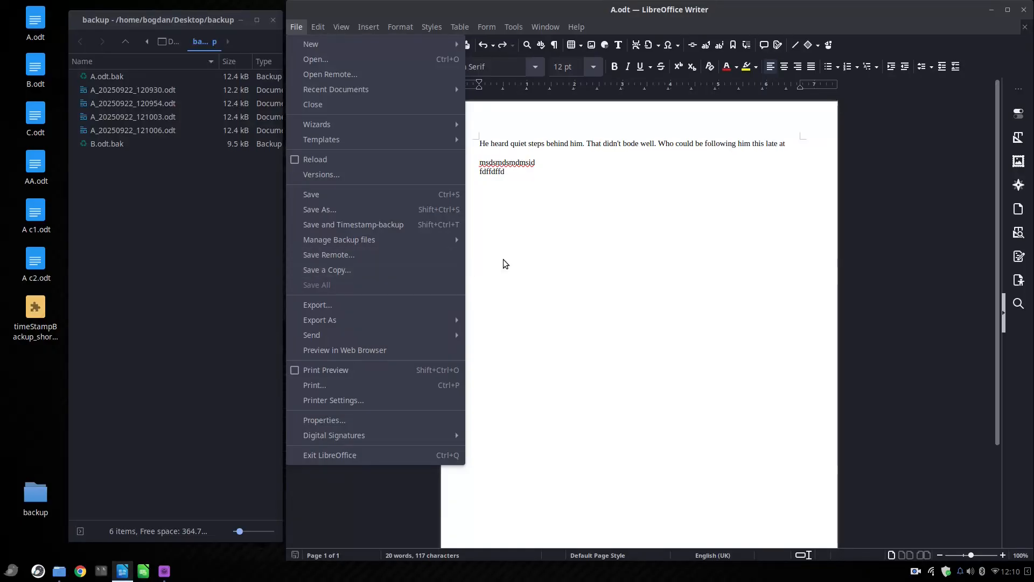
click(535, 255)
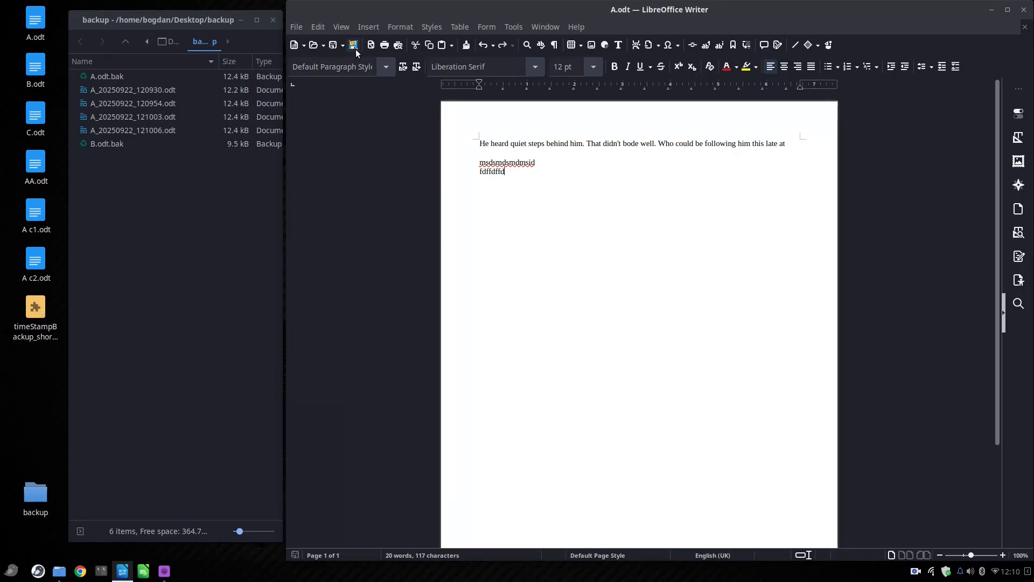
Insert the dummy text with the AutoText shortcut "dt" and add a line "t" below it.
text(dt)
key(F3)
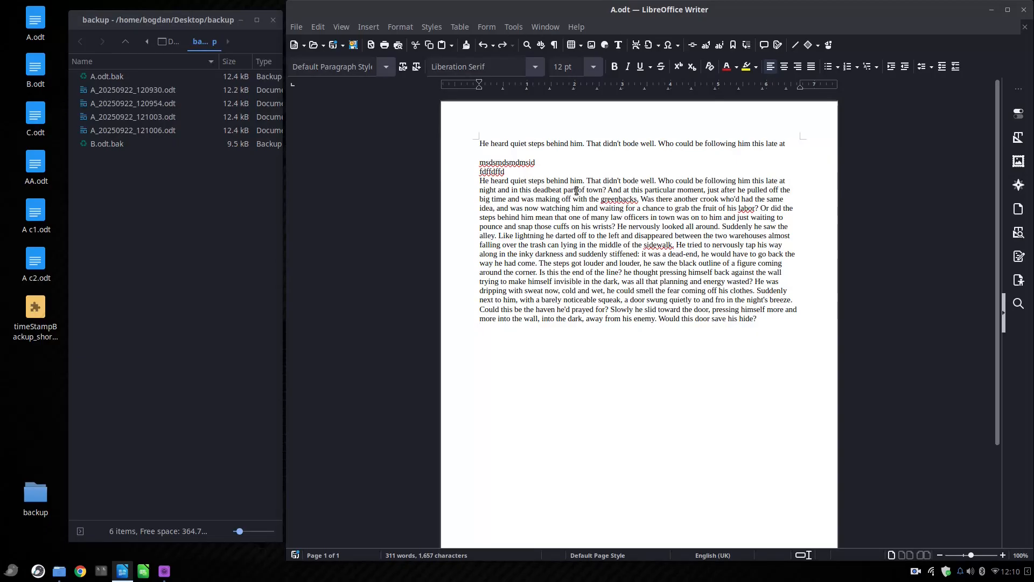
key(Return)
text(t)
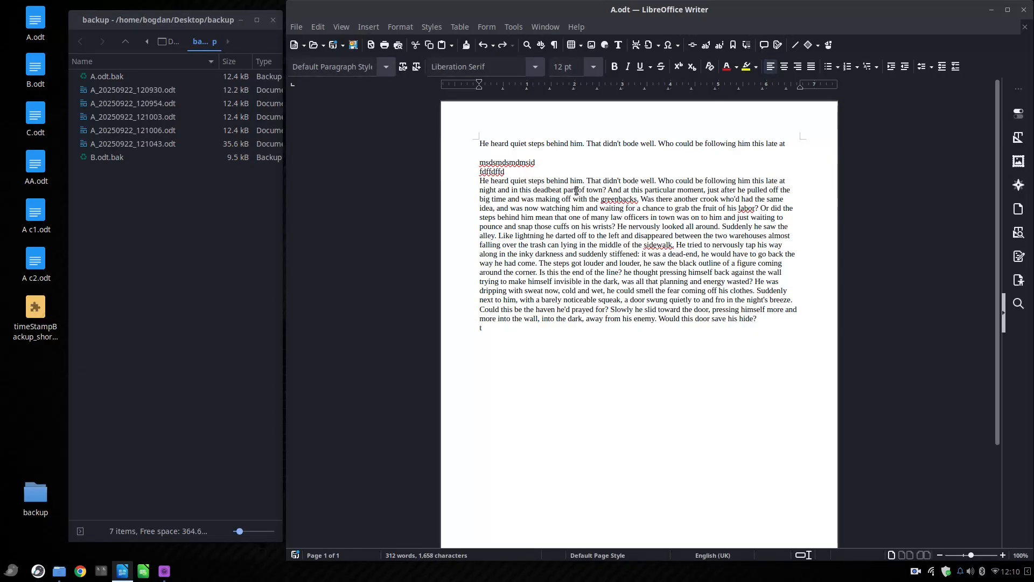
Save A.odt with a timestamped backup several times in a row.
key(ctrl+s)
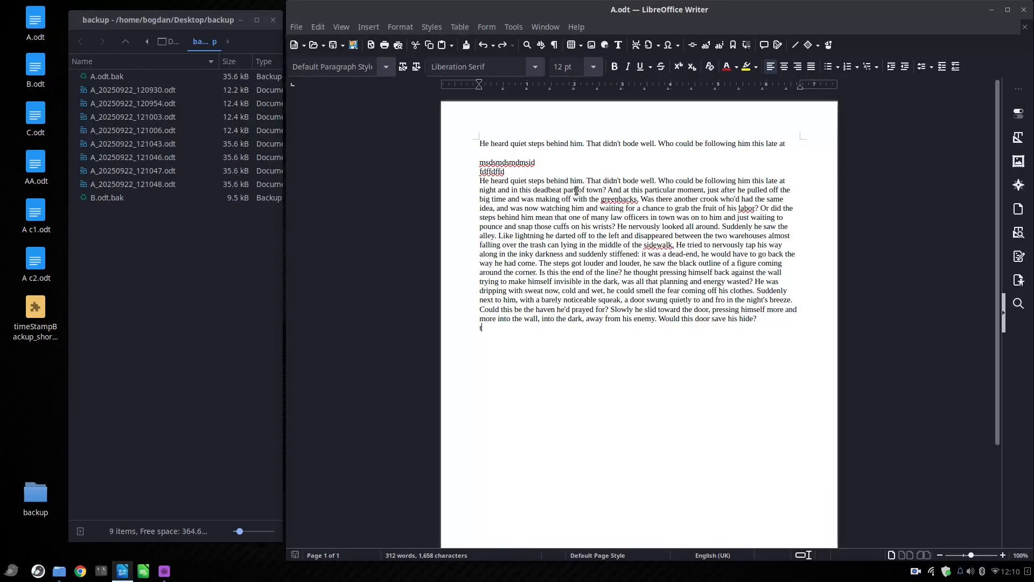
key(ctrl+s)
key(ctrl+s)
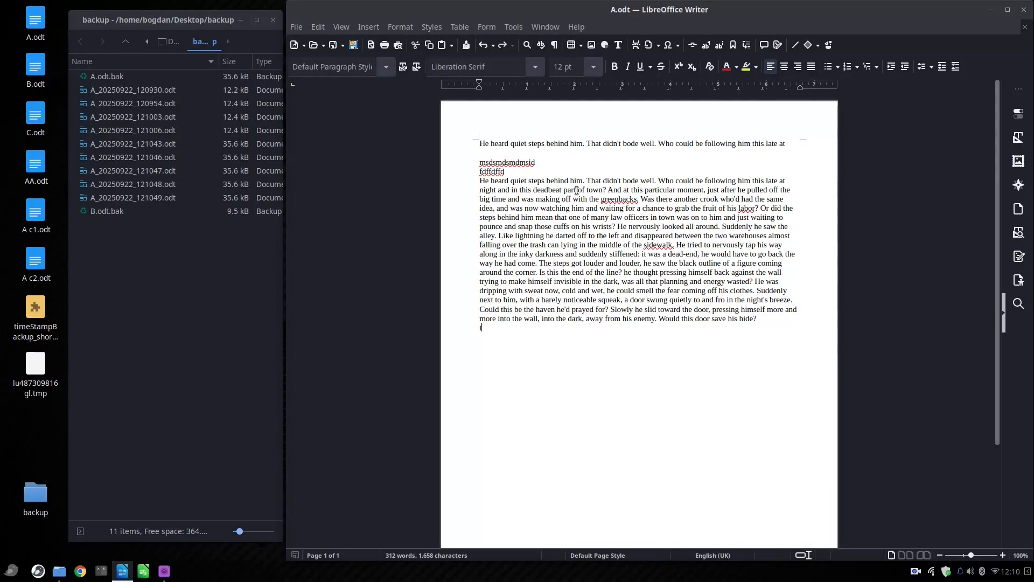
key(ctrl+s)
key(ctrl+s)
key(ctrl+s)
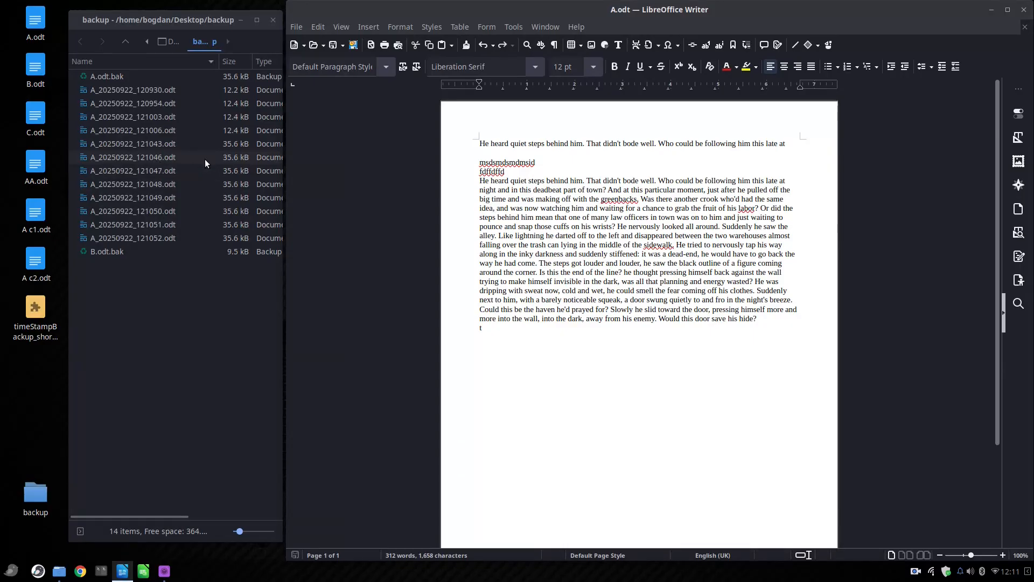
Add two more dummy text paragraphs and a line "d" at the end of A.odt, and save with a timestamped backup.
key(Return)
text(He heard quiet steps behind him. That didn't bode well. Who could be following him this late at night and in this deadbeat part of town? And at this particular moment, just after he pulled off the big time and was making off with the greenbacks. Was there another crook who'd had the same idea, and was now watching him and waiting for a chance to grab the fruit of his labor? Or did the steps behind him mean that one of many law officers in town was on to him and just waiting to pounce and snap those cuffs on his wrists? He nervously looked all around. Suddenly he saw the alley. Like lightning he darted off to the left and disappeared between the two warehouses almost falling over the trash can lying in the middle of the sidewalk. He tried to nervously tap his way along in the inky darkness and suddenly stiffened: it was a dead-end, he would have to go back the way he had come. The steps got louder and louder, he saw the black outline of a figure coming around the corner. Is this the end of the line? he thought pressing himself back against the wall trying to make himself invisible in the dark, was all that planning and energy wasted? He was dripping with sweat now, cold and wet, he could smell the fear coming off his clothes. Suddenly next to him, with a barely noticeable squeak, a door swung quietly to and fro in the night's breeze. Could this be the haven he'd prayed for? Slowly he slid toward the door, pressing himself more and more into the wall, into the dark, away from his enemy. Would this door save his hide?)
key(Return)
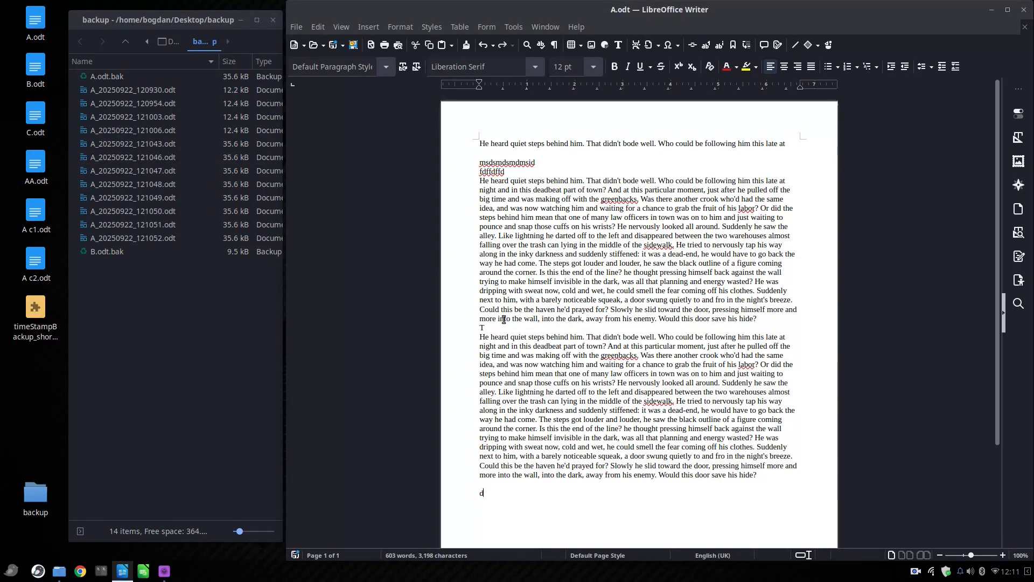
key(BackSpace)
key(ctrl+v)
text(d)
key(F3)
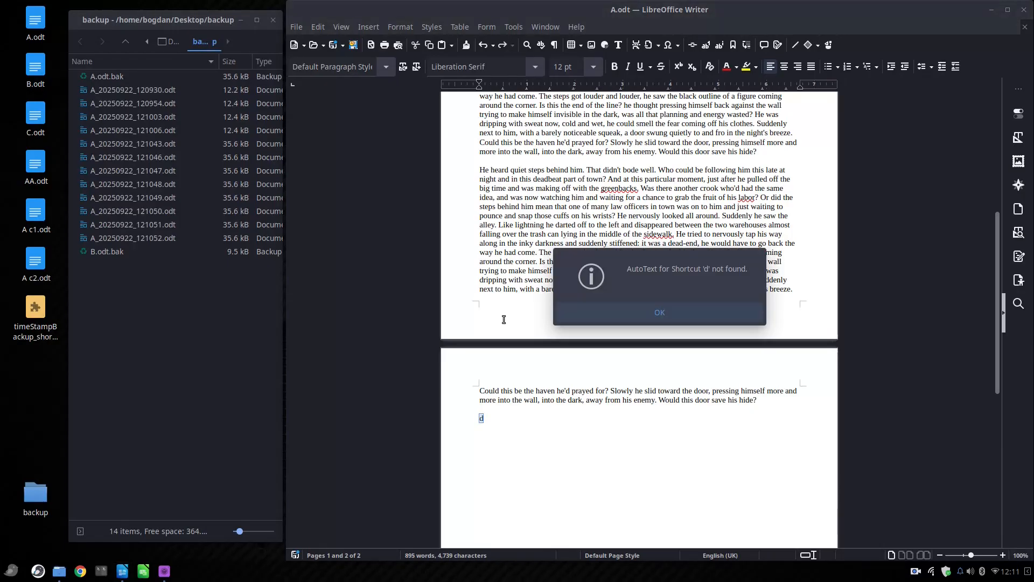
key(Return)
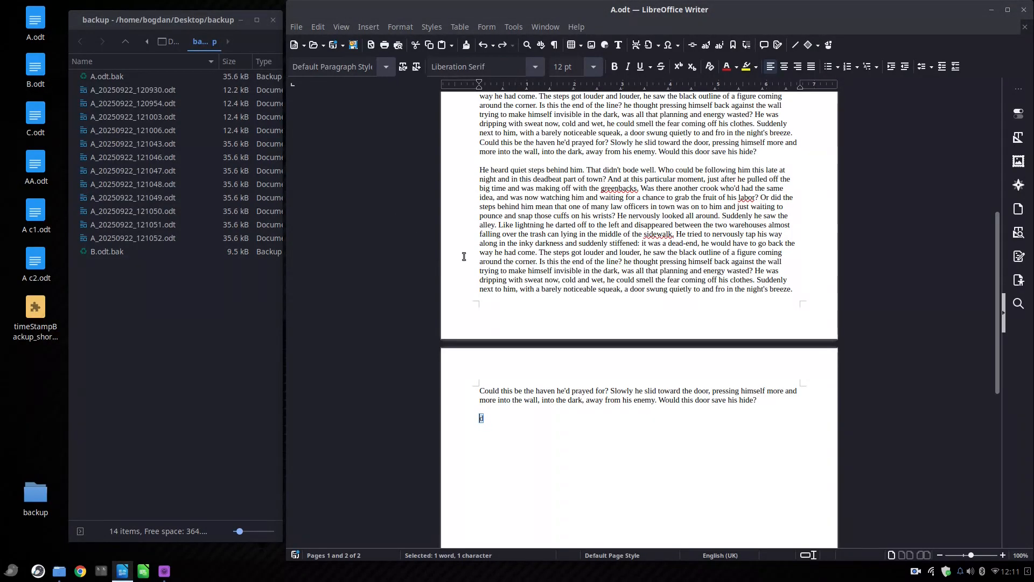
key(ctrl+s)
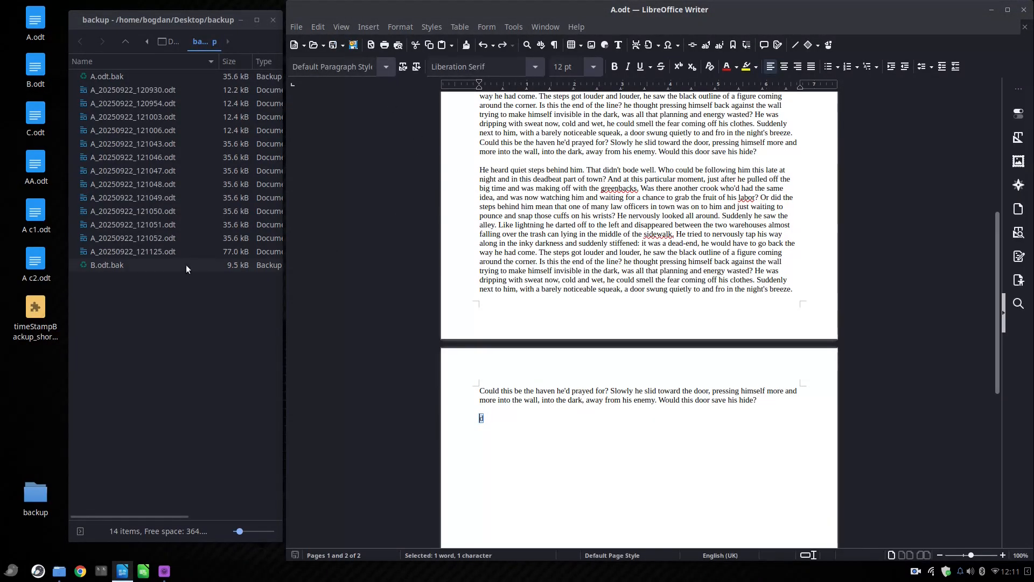
Delete all of the text in A.odt and save the empty document with a timestamped backup.
click(551, 252)
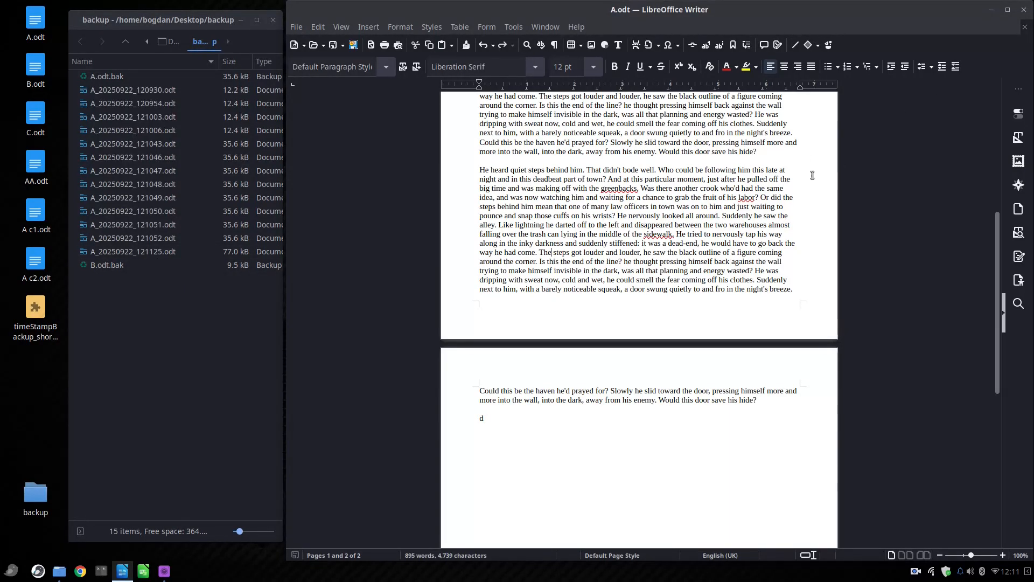
key(ctrl+a)
key(Delete)
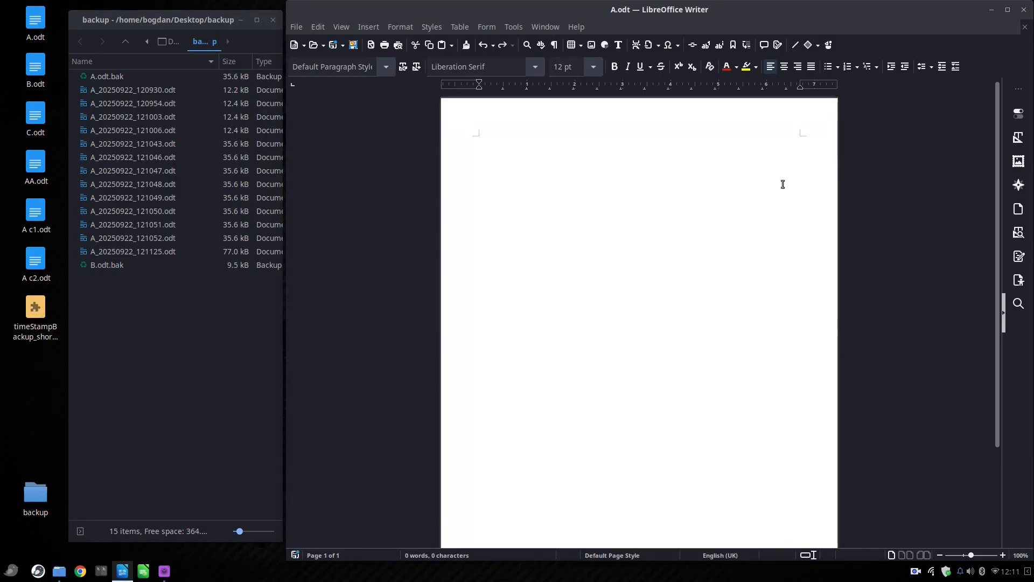
click(357, 50)
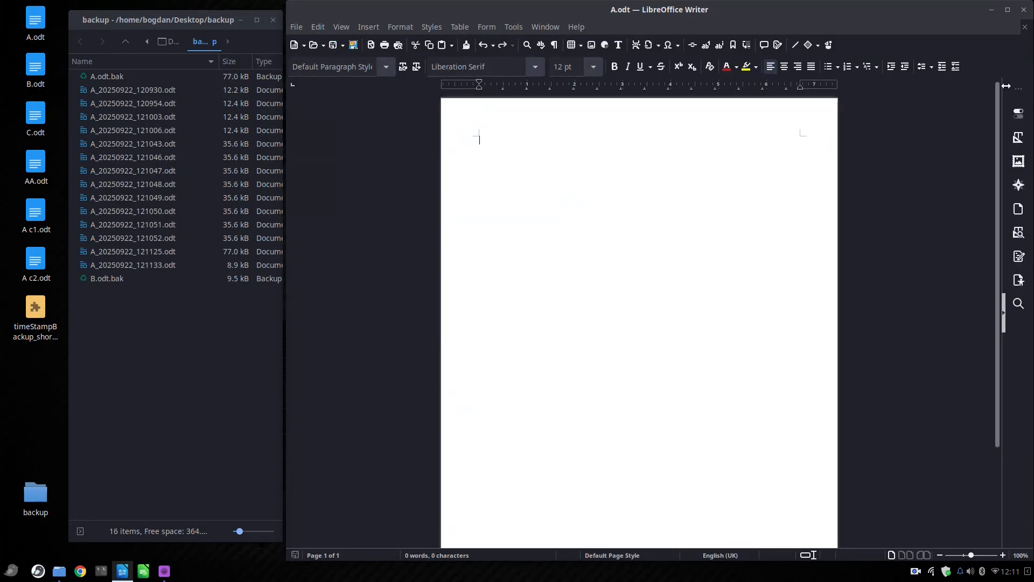
Close and reopen A.odt, then open the backups A_20250922_121125.odt and A_20250922_121049.odt to inspect their contents.
click(1025, 27)
click(485, 143)
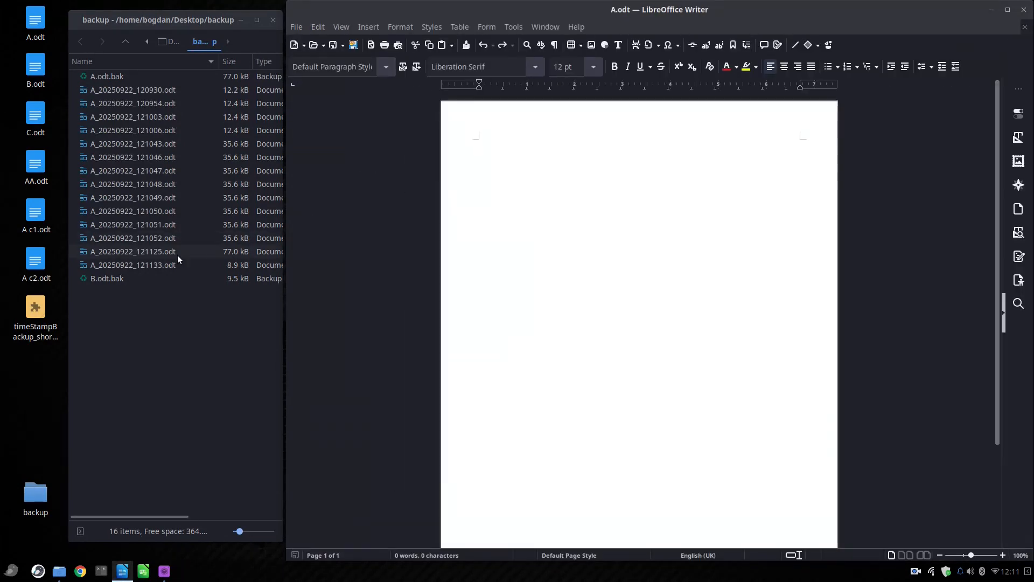
double_click(161, 252)
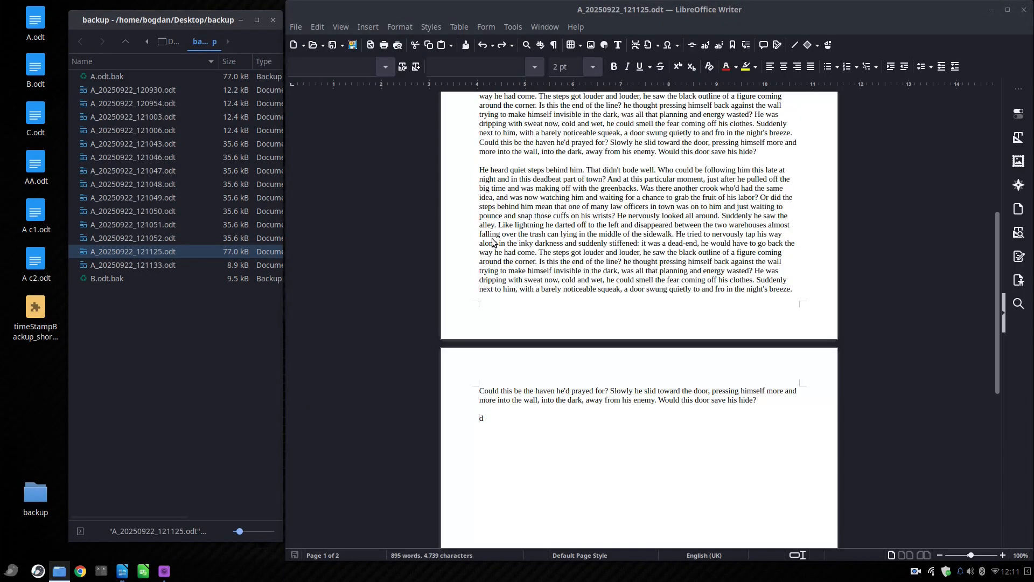
scroll(525, 245, up, 10)
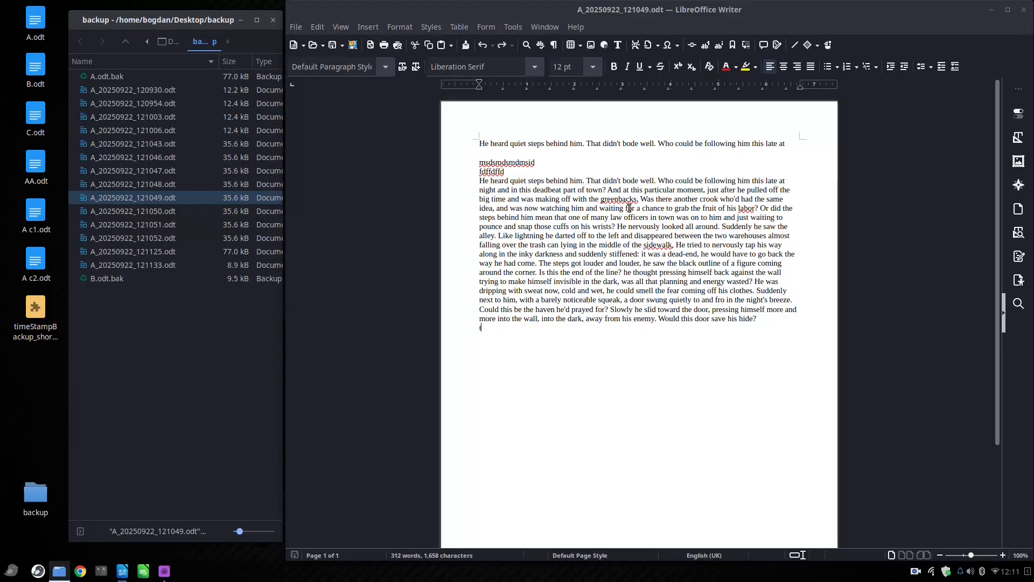
Examine the backup copy settings in the general Load/Save options, then leave the options unchanged.
click(513, 29)
click(539, 485)
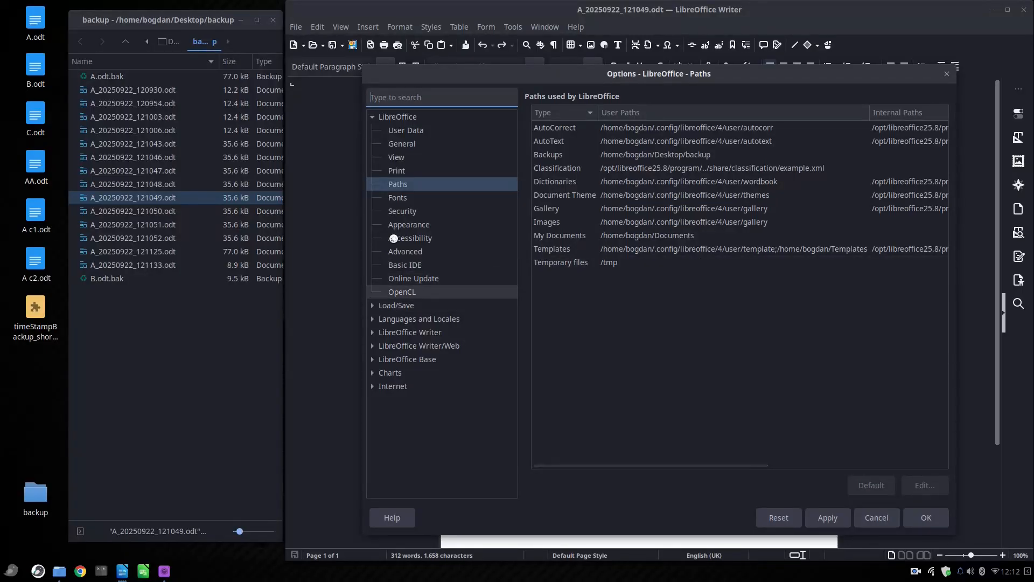
click(371, 305)
click(421, 319)
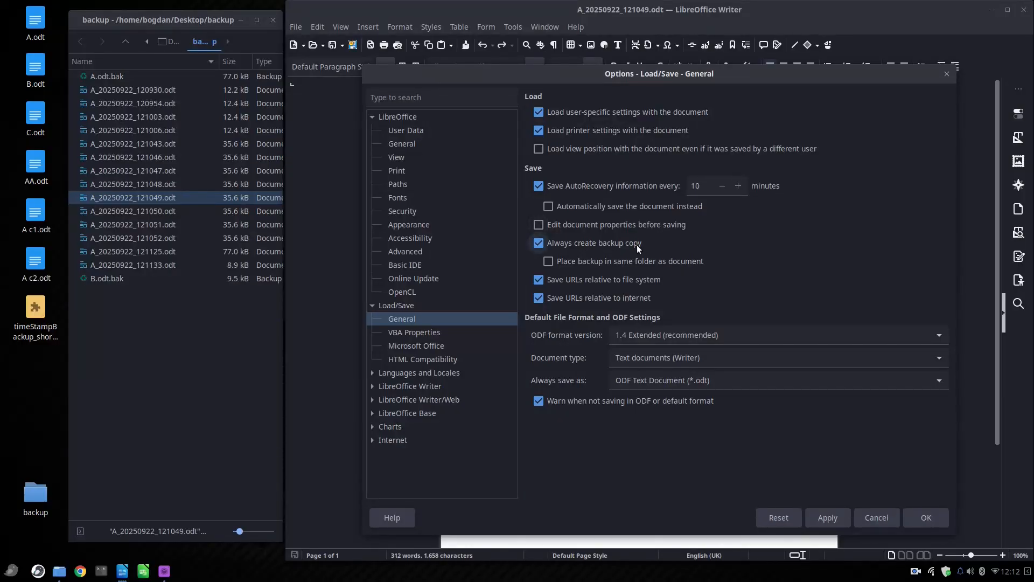
click(950, 75)
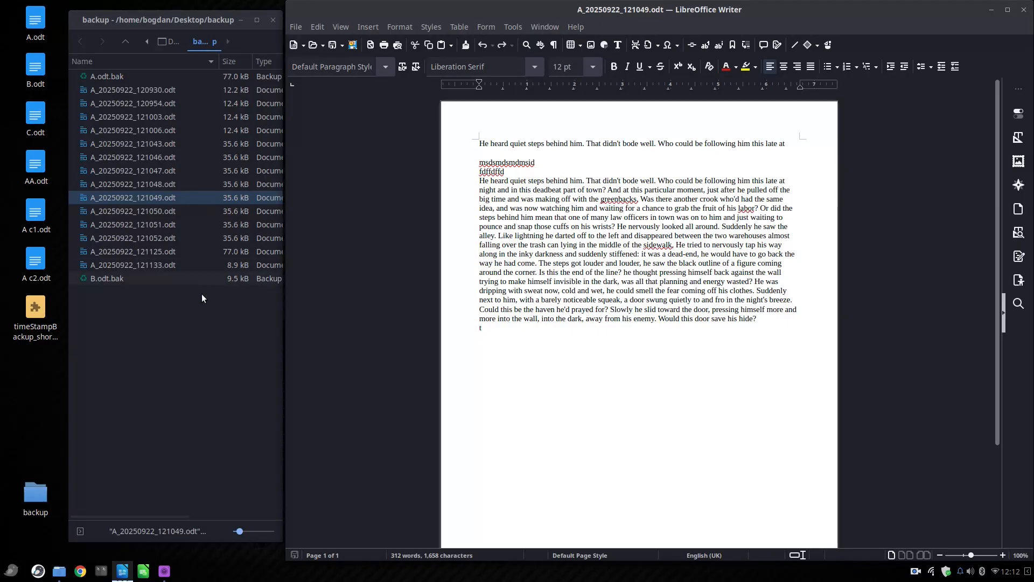
Move all files in the backup folder to the trash.
click(162, 355)
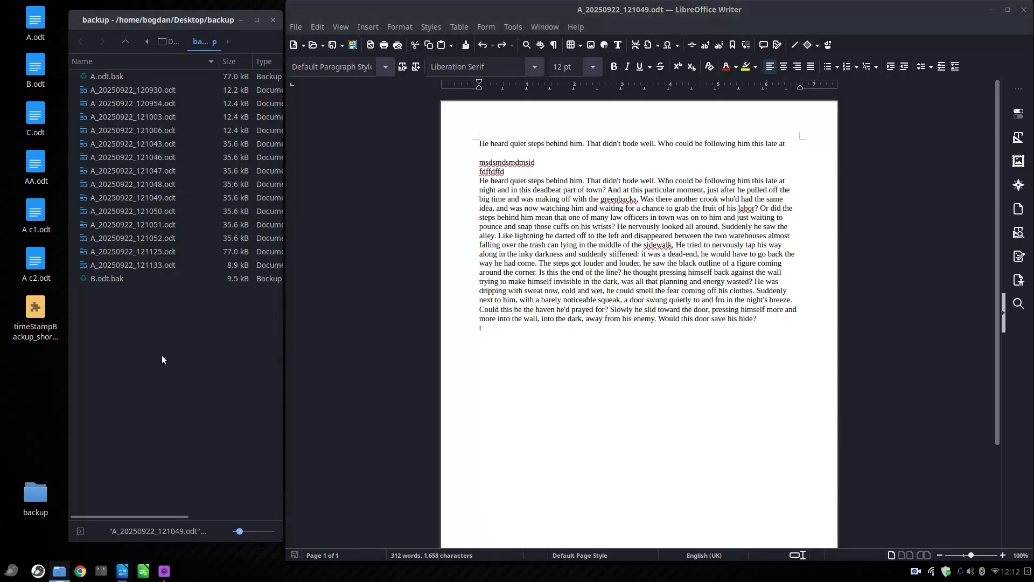
key(ctrl+a)
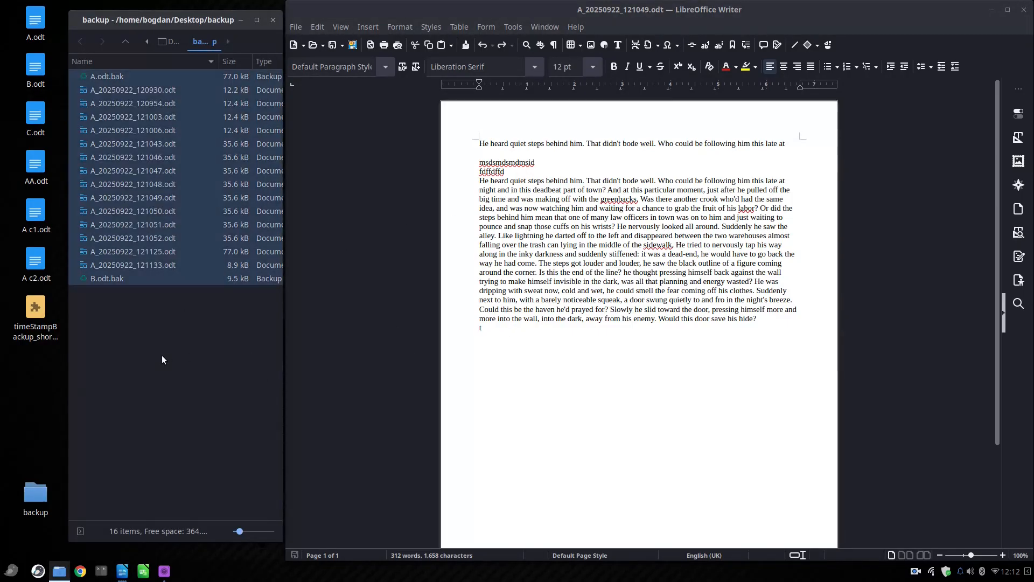
key(Delete)
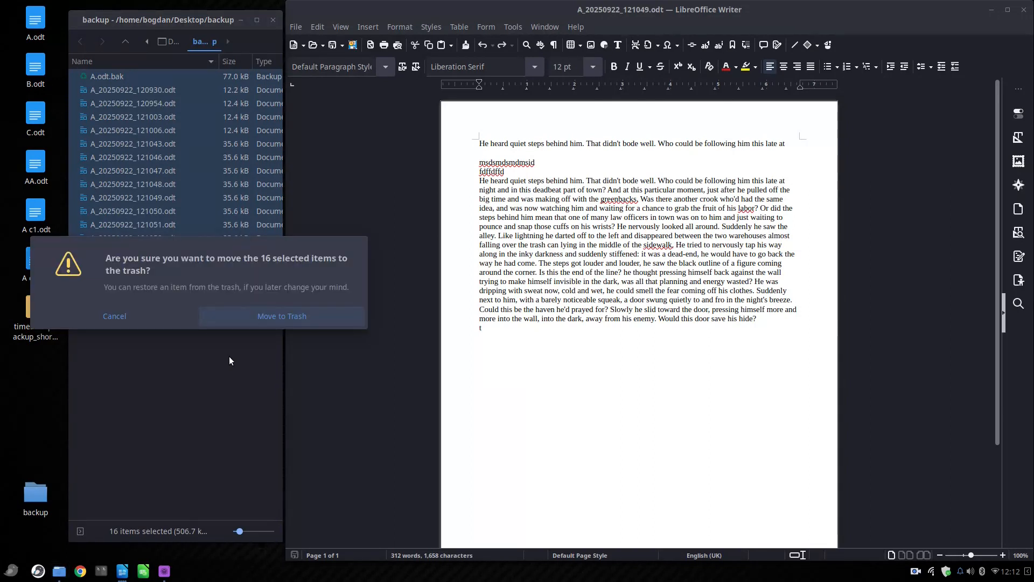
click(263, 316)
Save the still open A_20250922_121049.odt in Writer anyway, overriding the changed-by-others warning.
click(562, 247)
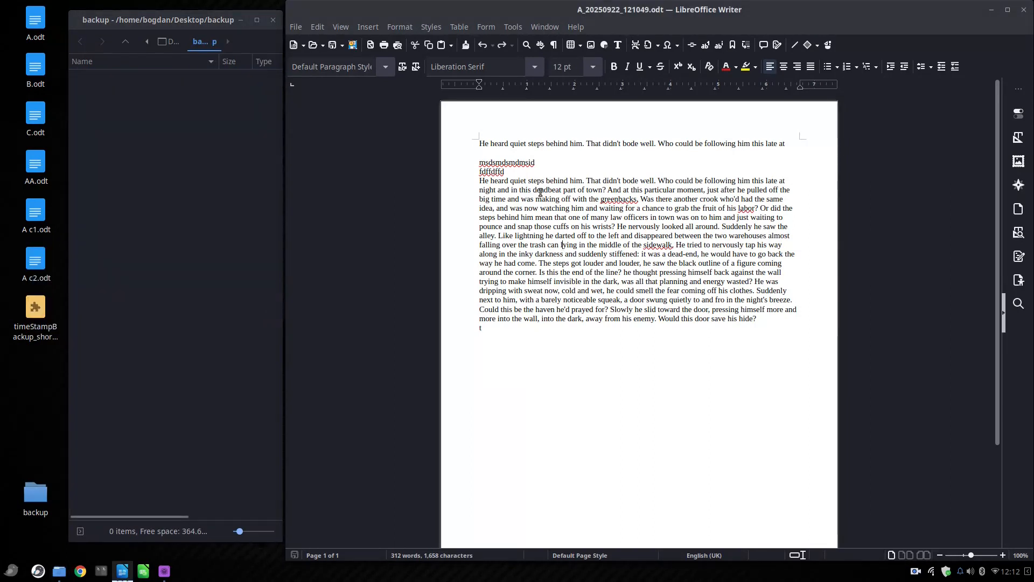
click(513, 171)
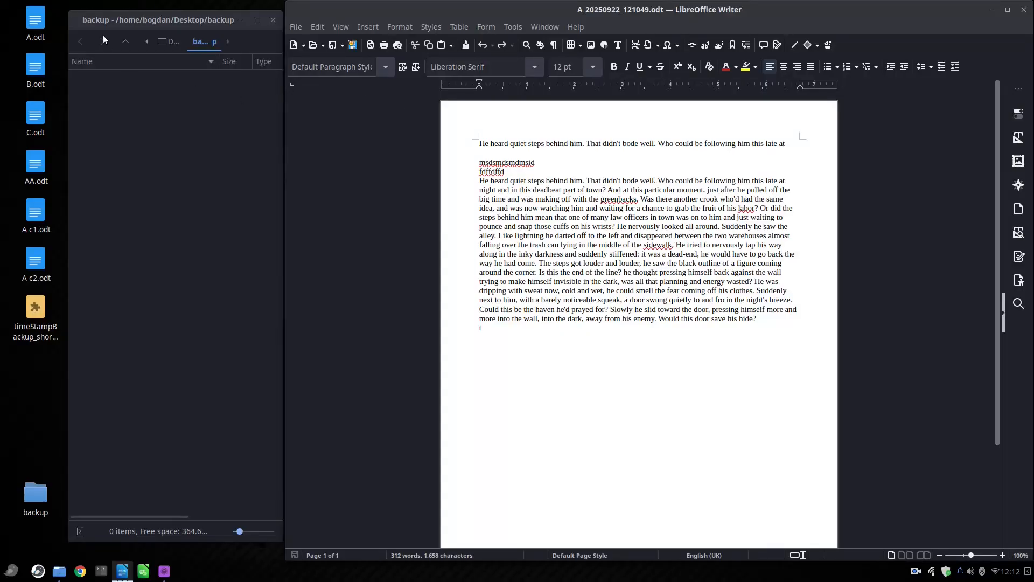
click(330, 45)
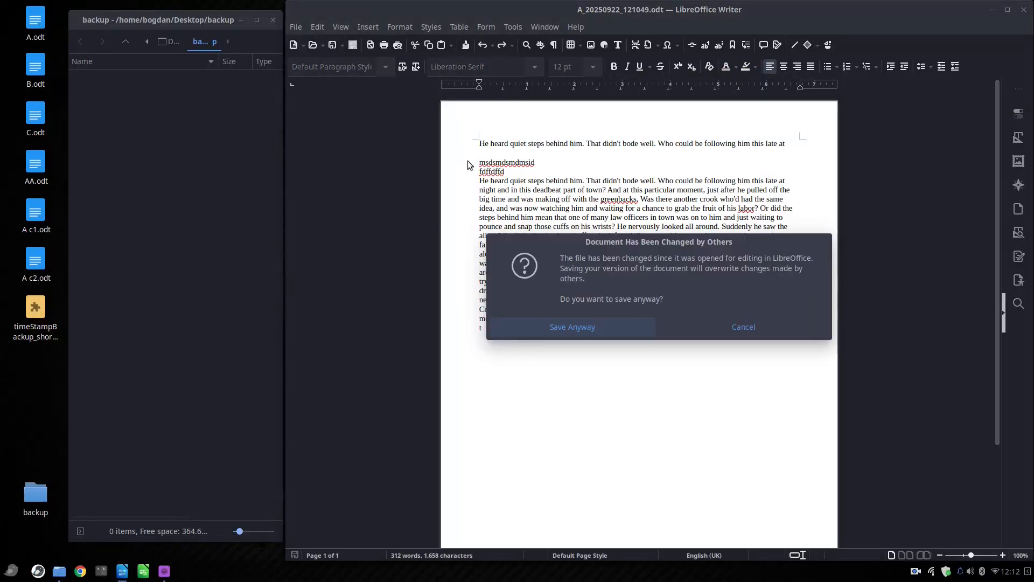
click(638, 327)
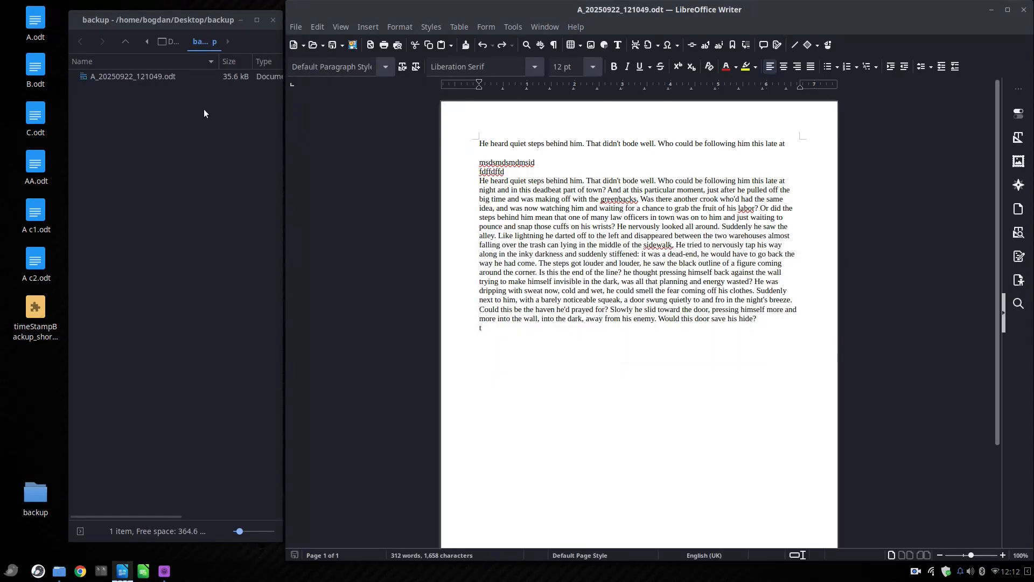